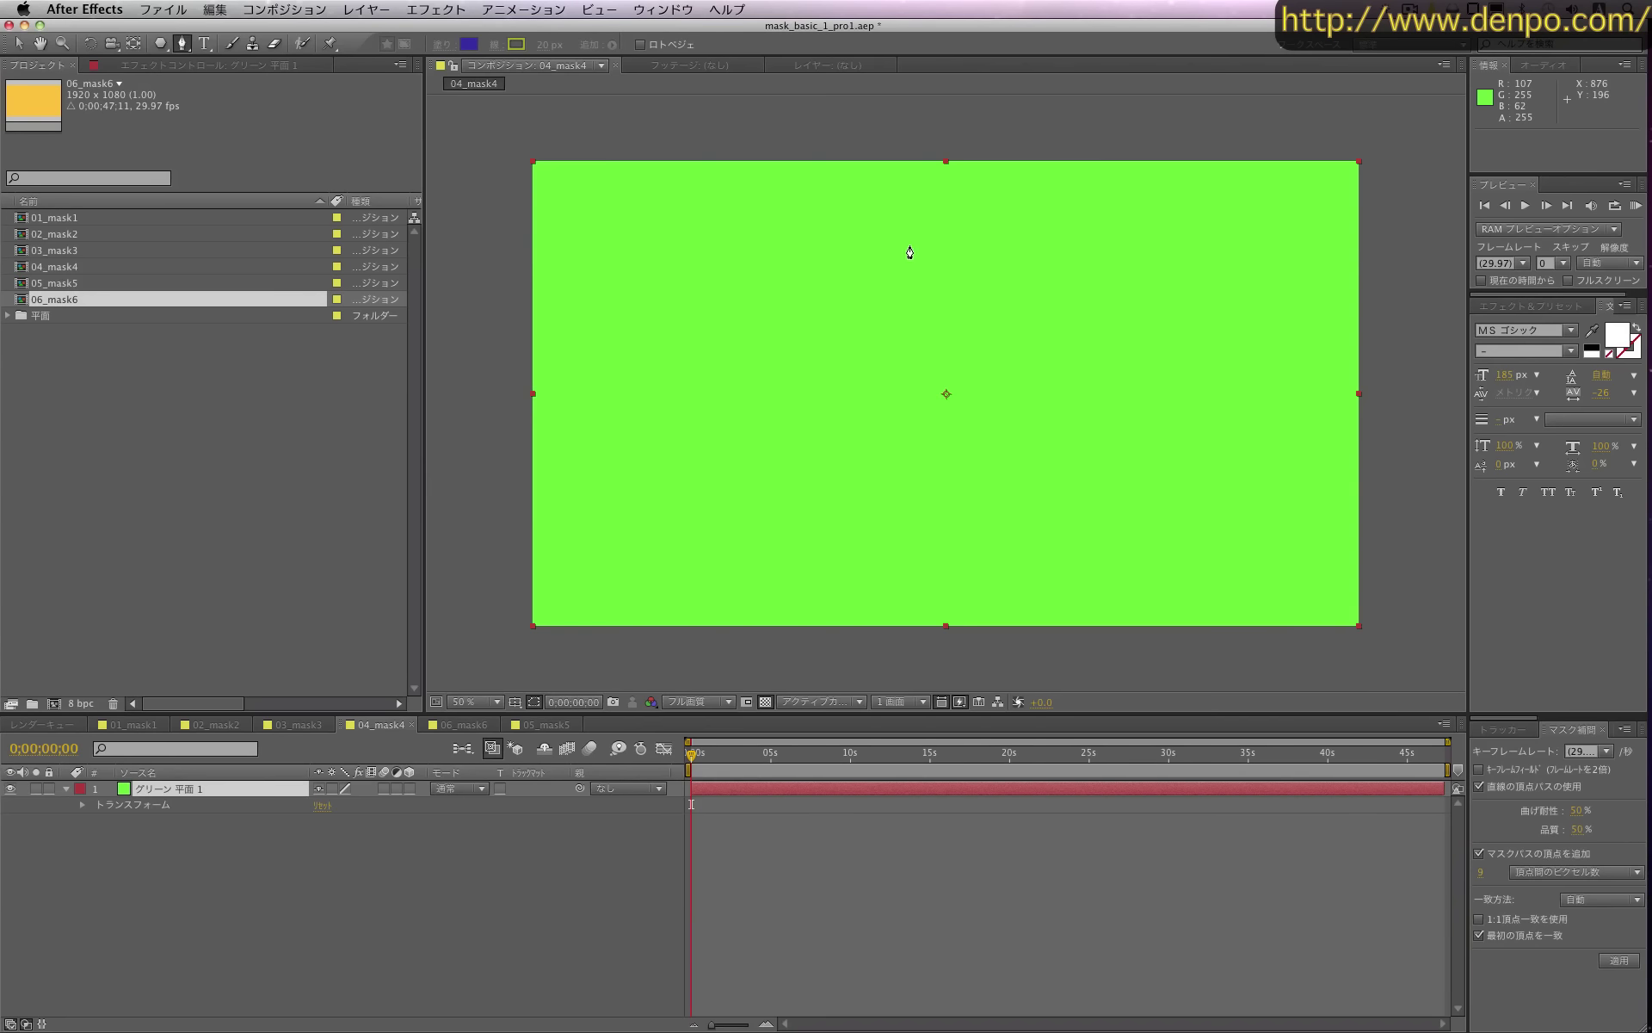
Draw a closed 11-point freeform Pen mask around the green solid in 04_mask4
drag(909, 244, 771, 273)
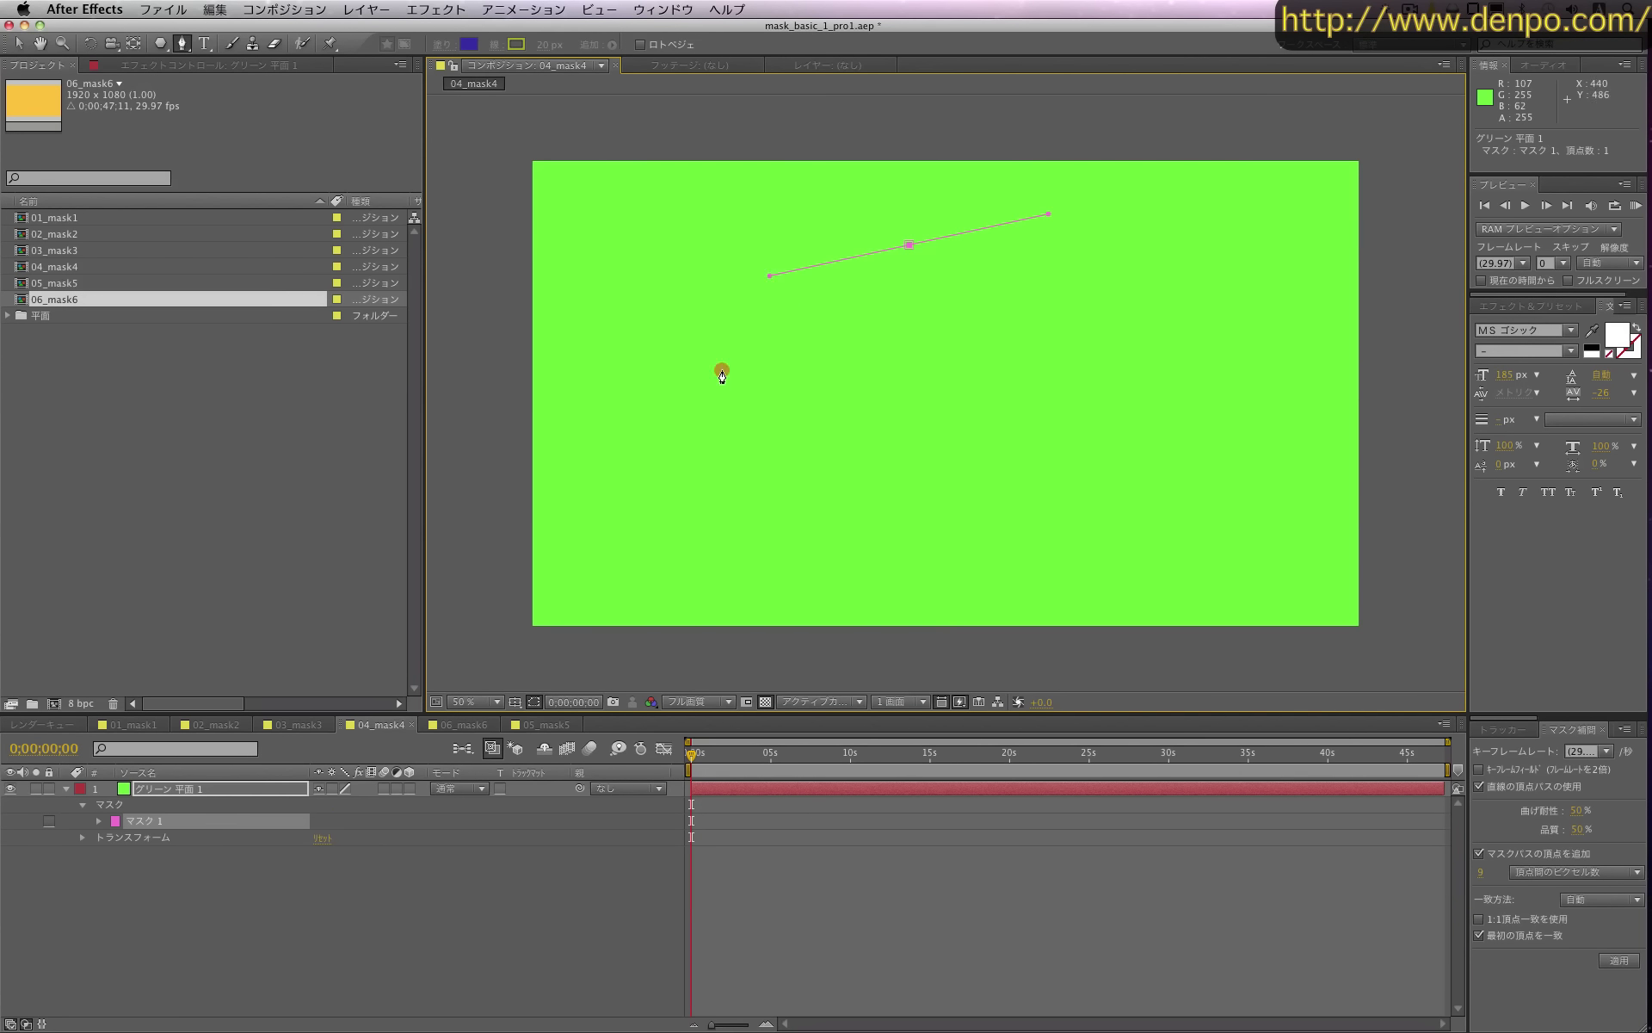
click(721, 370)
click(731, 470)
click(781, 529)
click(900, 571)
click(1040, 583)
click(1132, 519)
click(1167, 405)
click(1154, 304)
click(1068, 284)
click(970, 291)
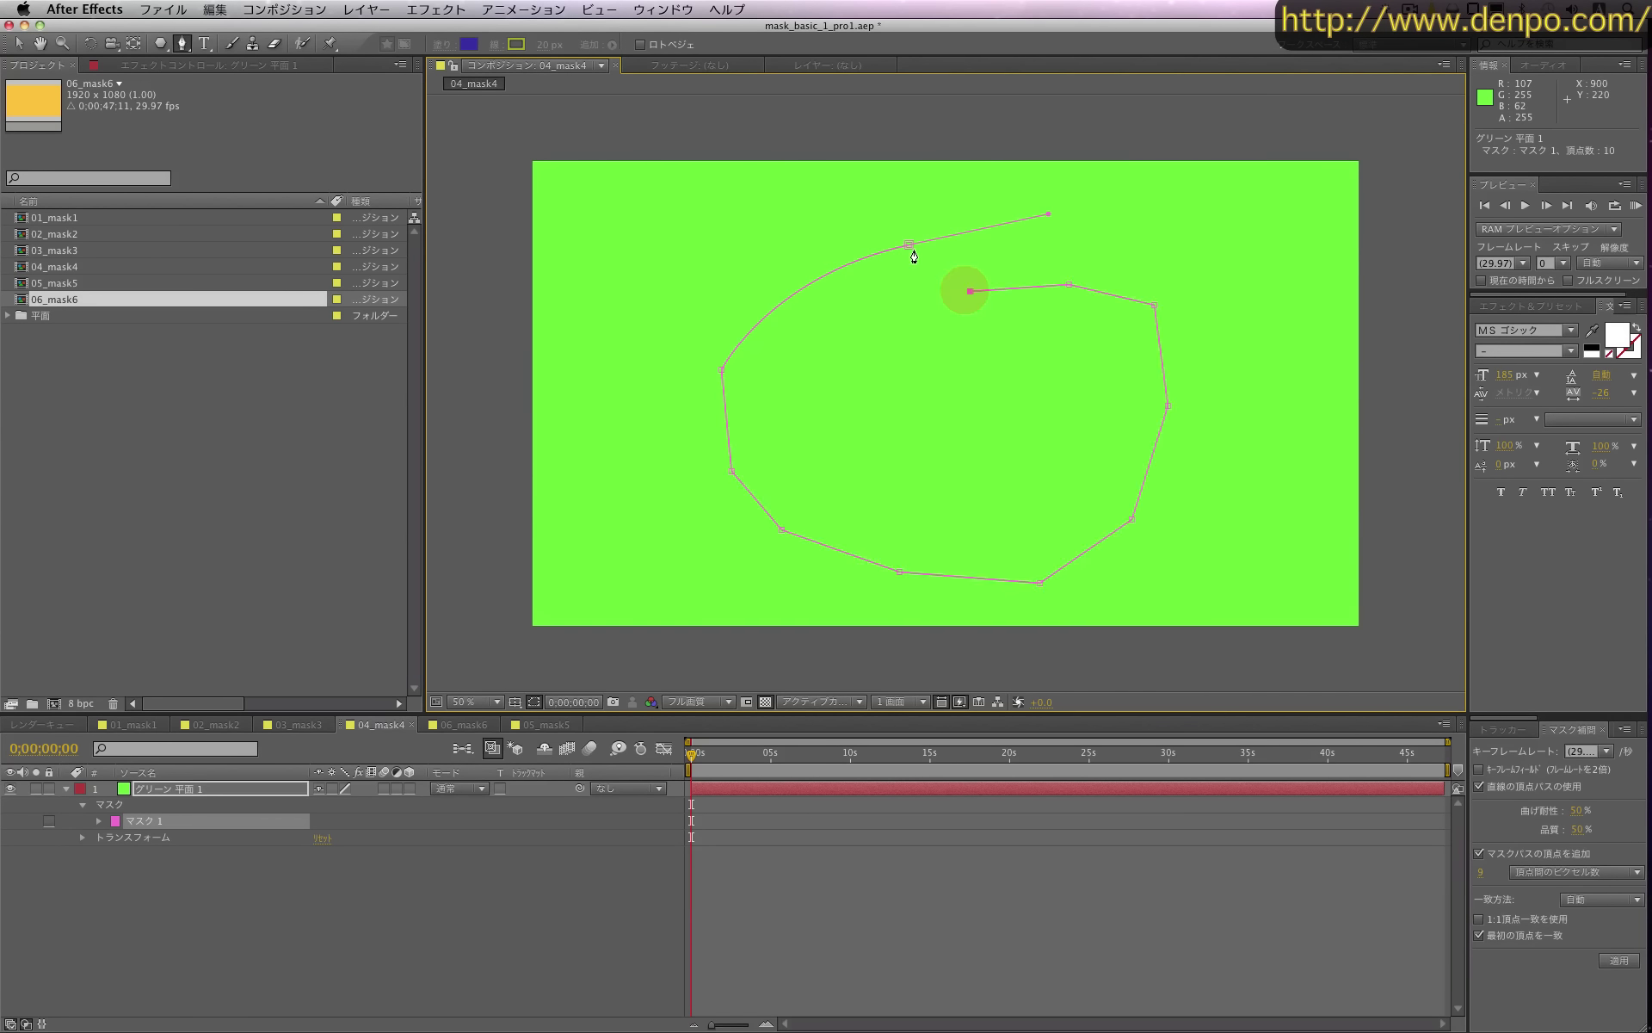
click(909, 246)
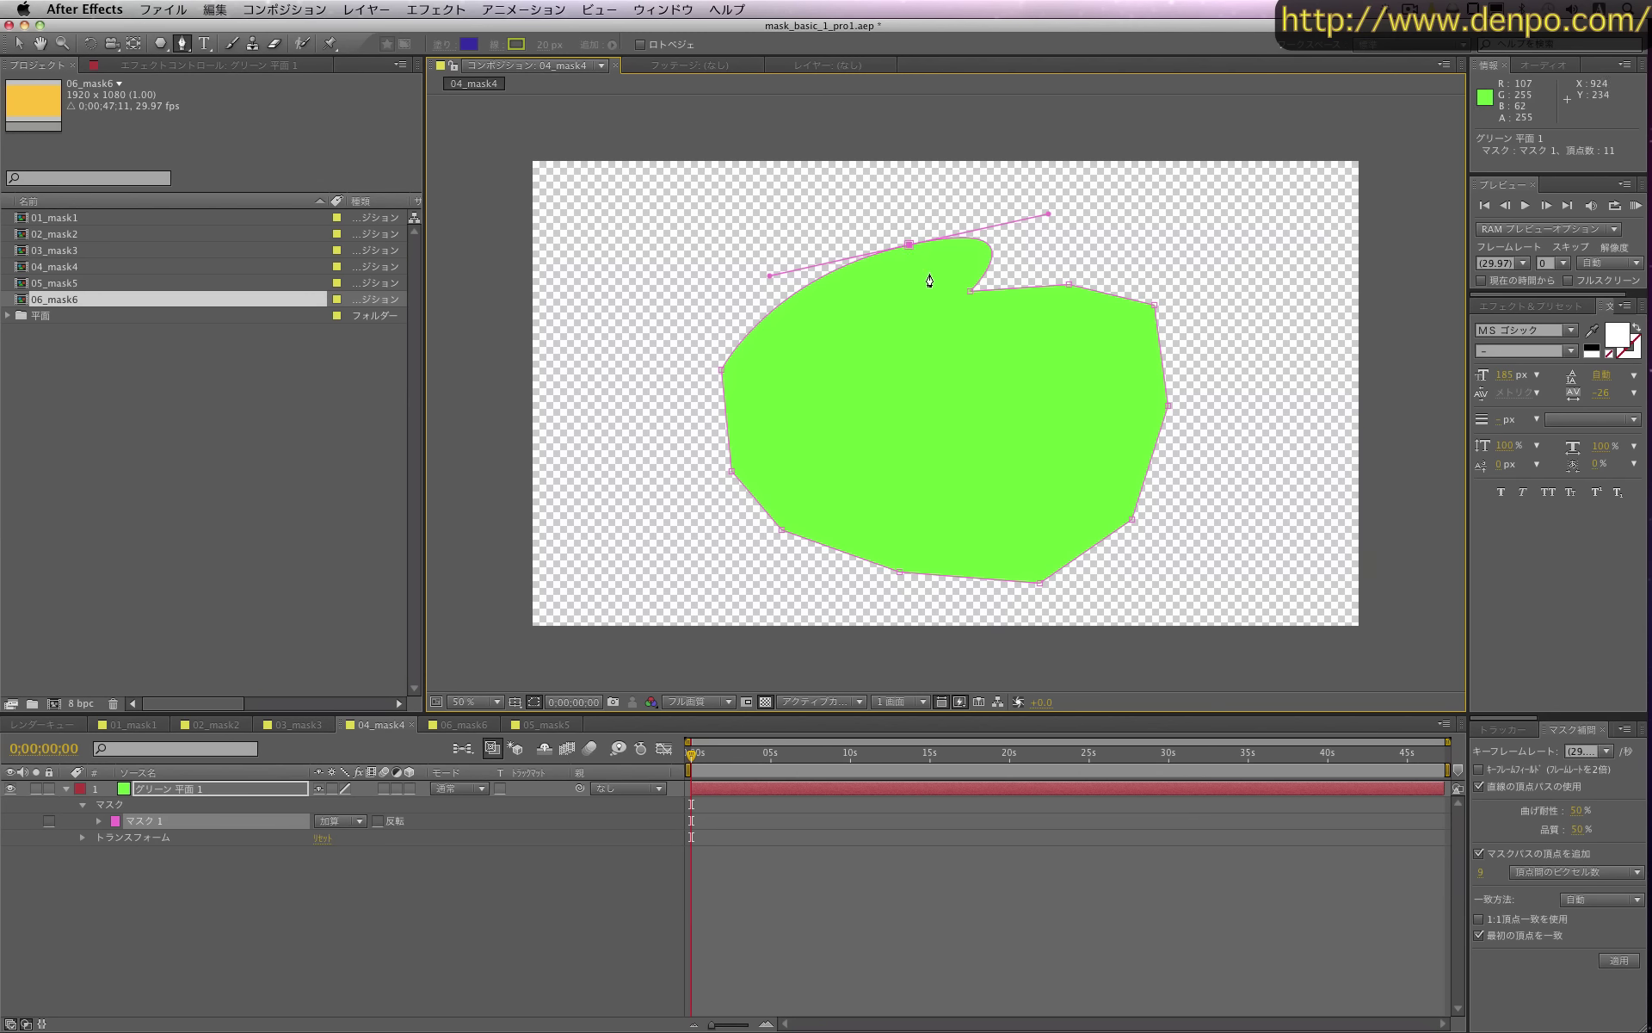
Smooth the mask's top notch and left-edge vertices with Convert Vertex, then open 06_mask6
drag(196, 50, 240, 106)
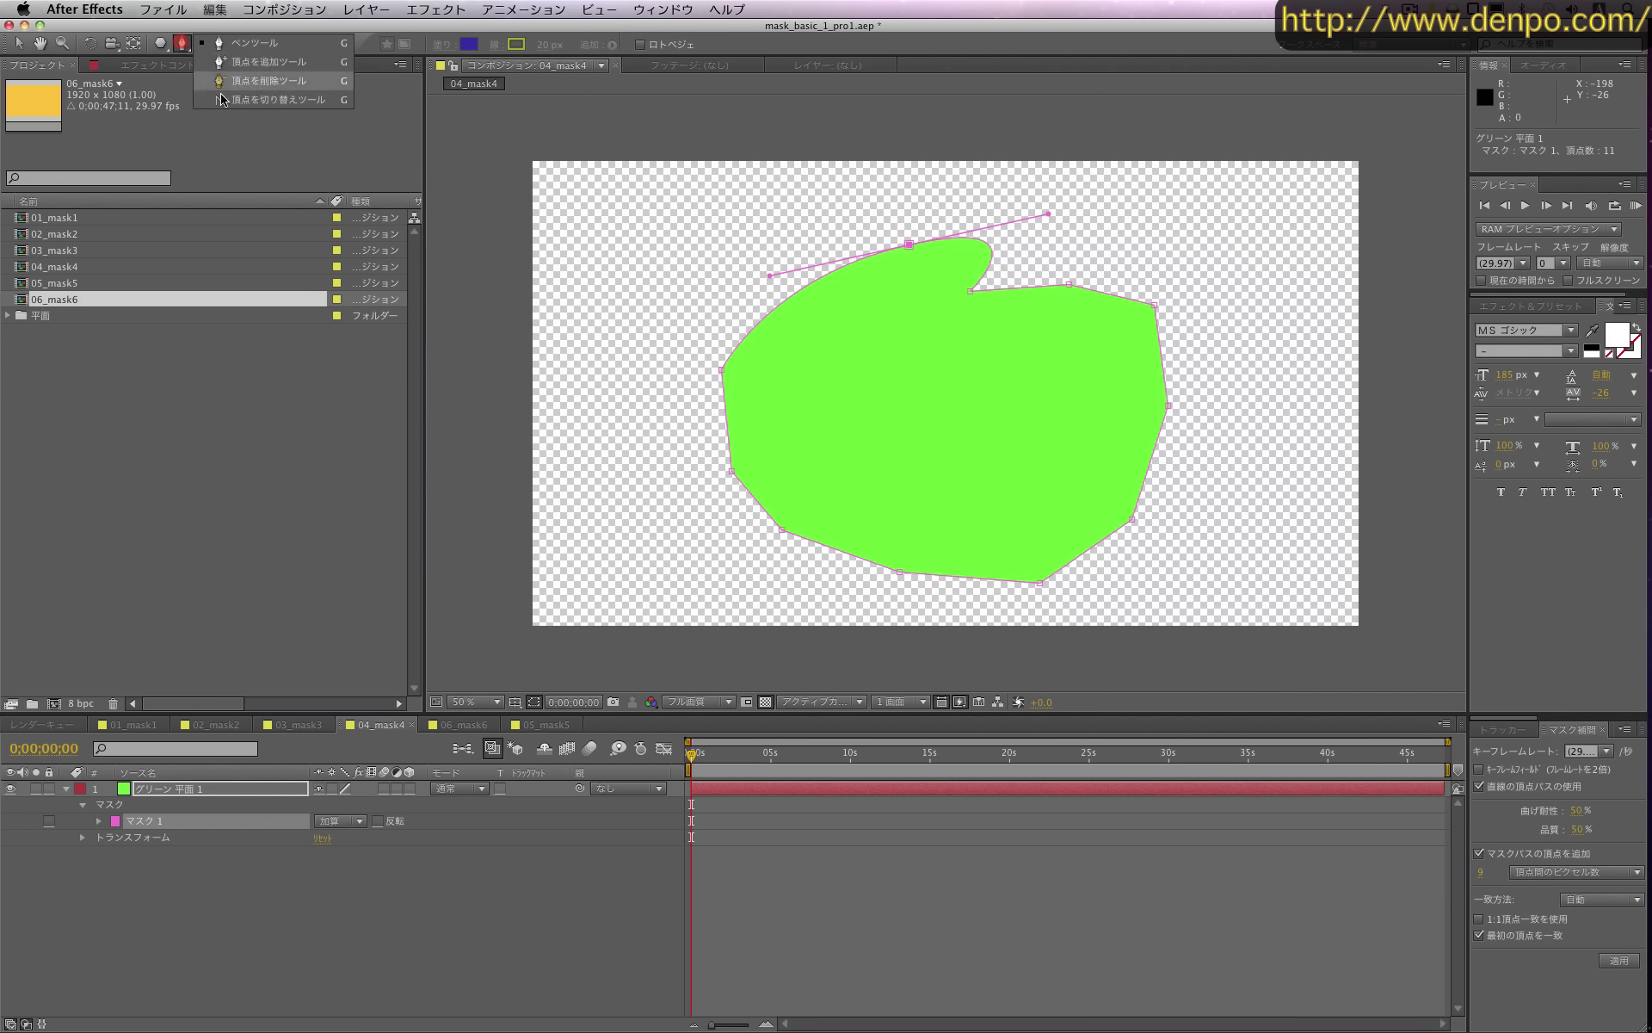
click(970, 292)
drag(997, 311, 916, 267)
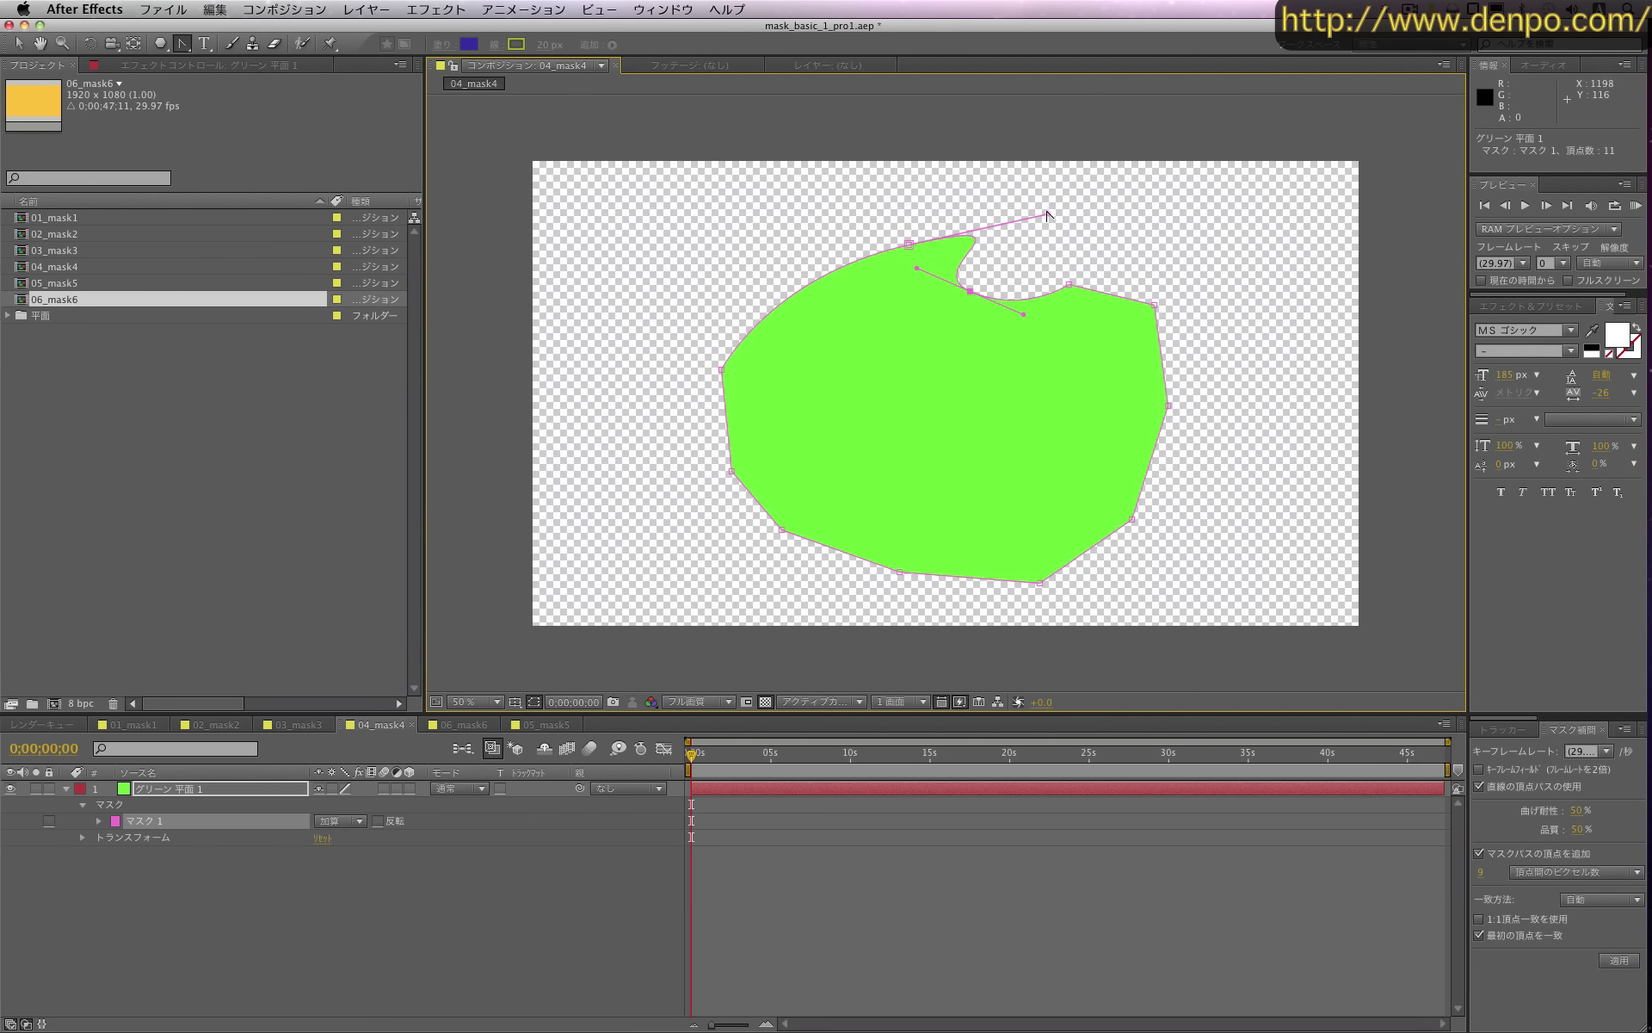
drag(1041, 213, 1161, 188)
mouse_move(721, 368)
mouse_down()
mouse_move(748, 382)
mouse_move(688, 384)
mouse_up()
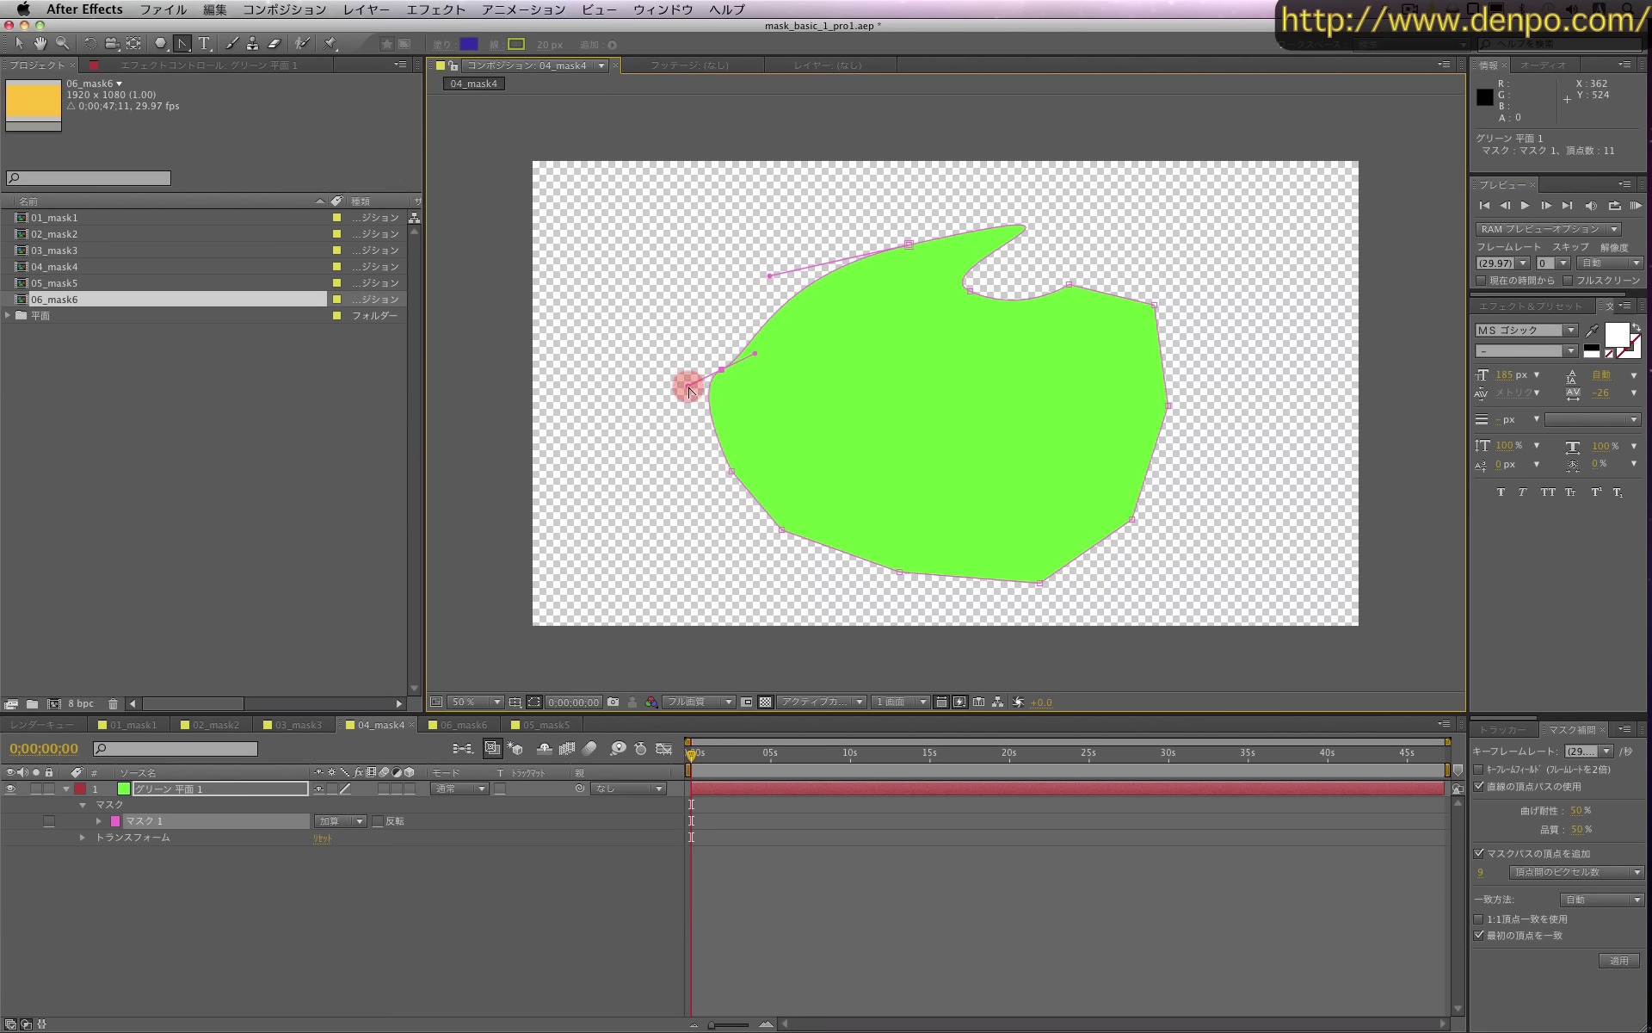
drag(731, 471, 737, 473)
click(468, 732)
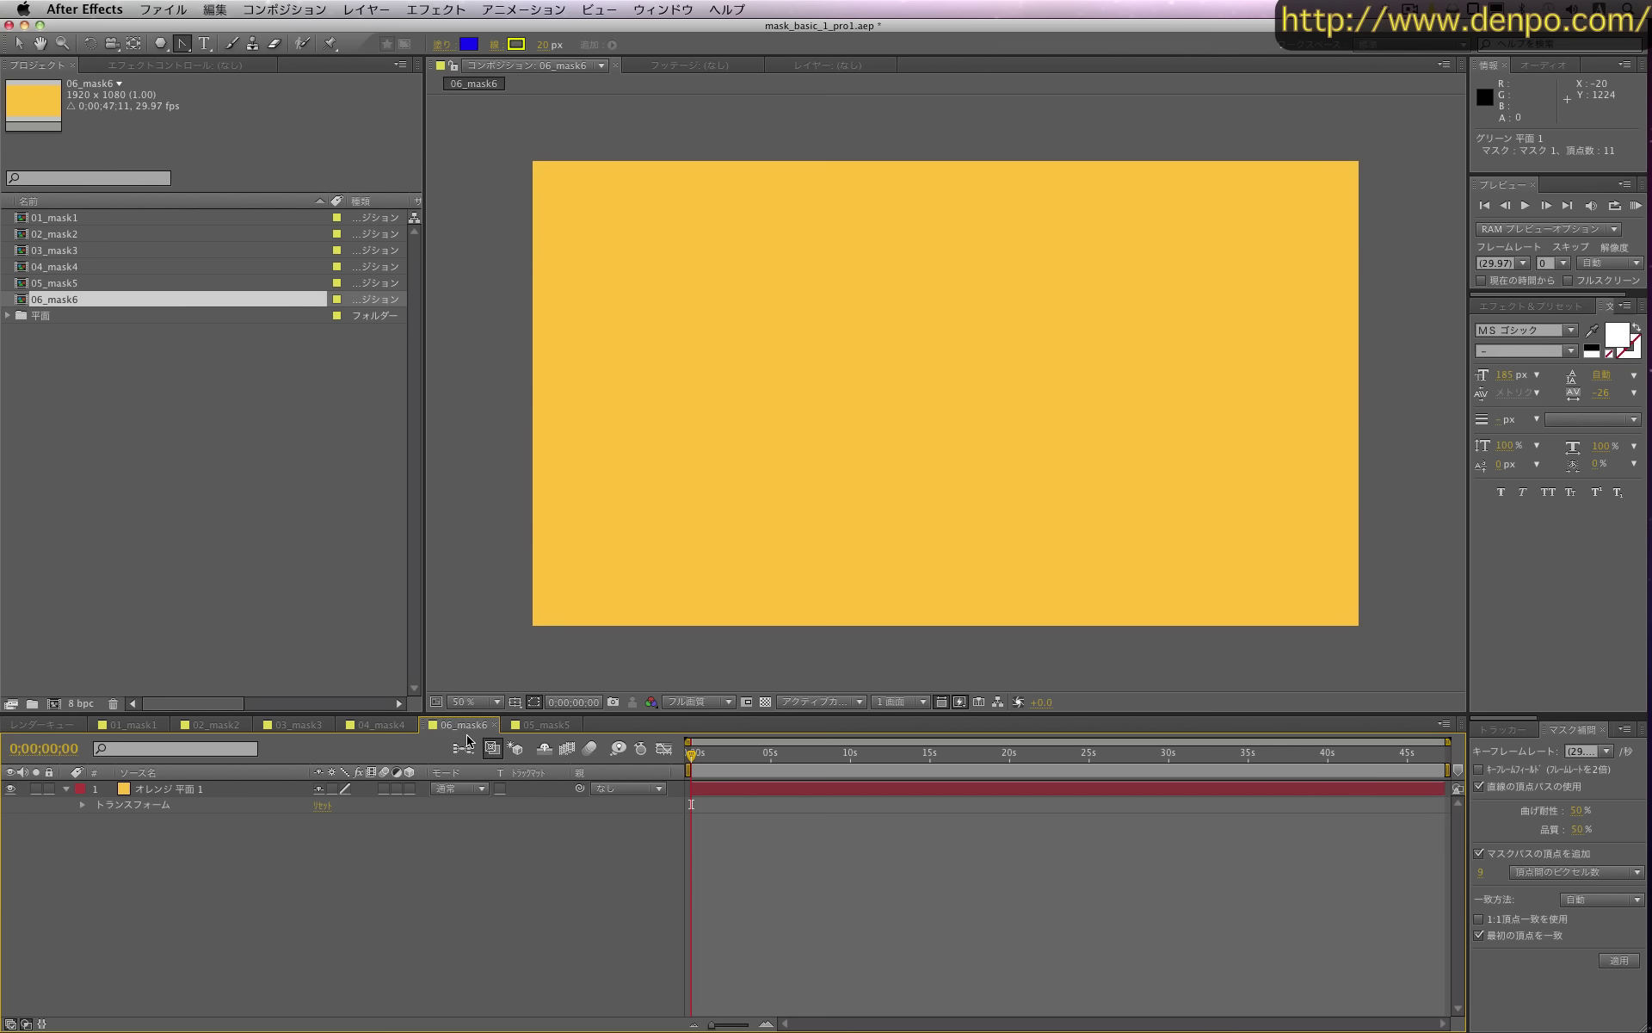
Switch from After Effects to Adobe Illustrator
key(super+Tab)
click(1060, 540)
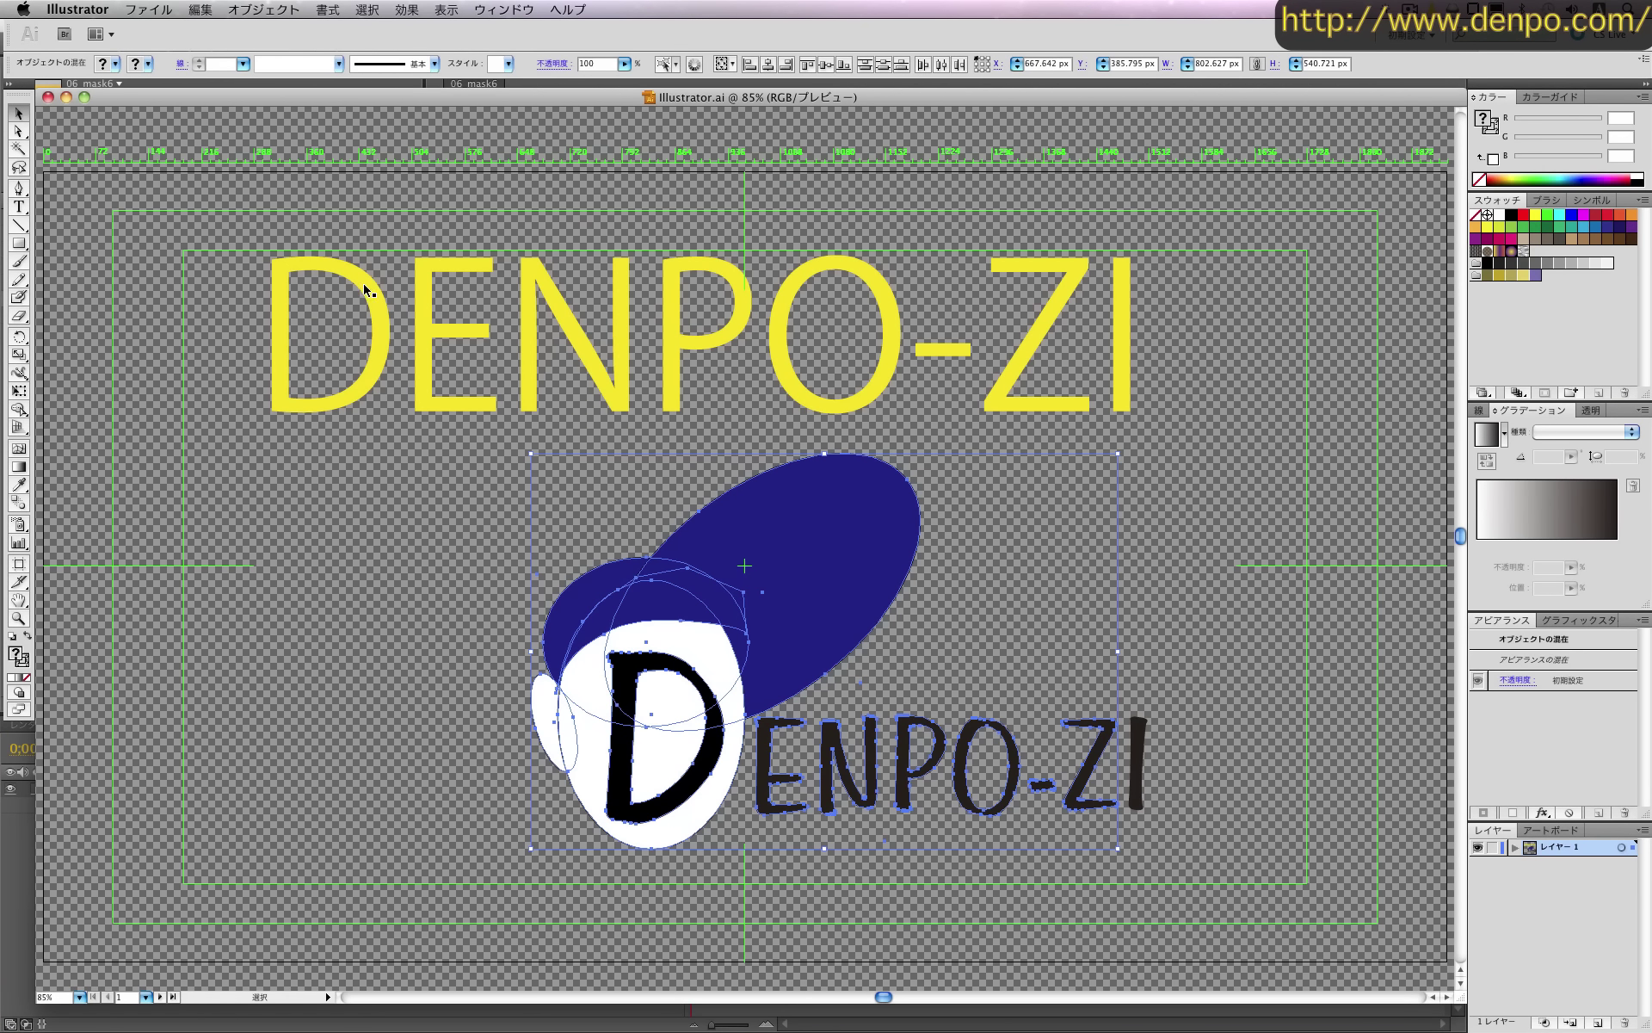
Copy the blue-and-white DENPO-ZI logo artwork in Illustrator.ai
click(616, 294)
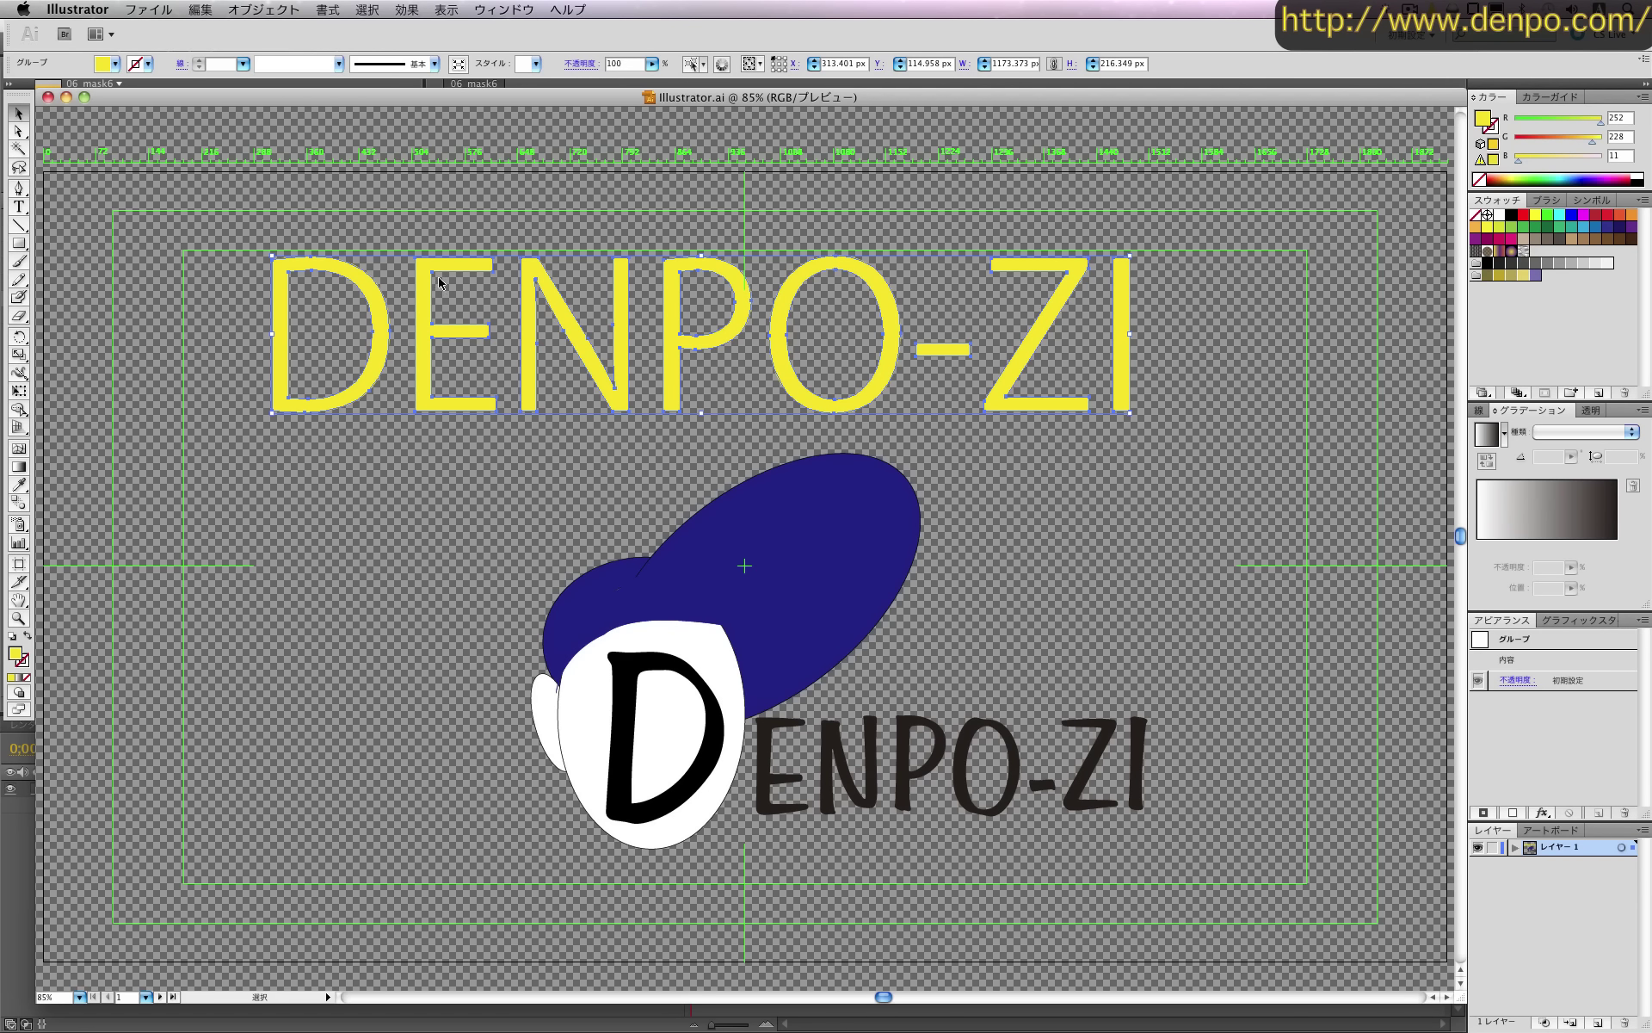
mouse_move(420, 456)
mouse_down()
mouse_move(797, 733)
mouse_move(1234, 863)
mouse_up()
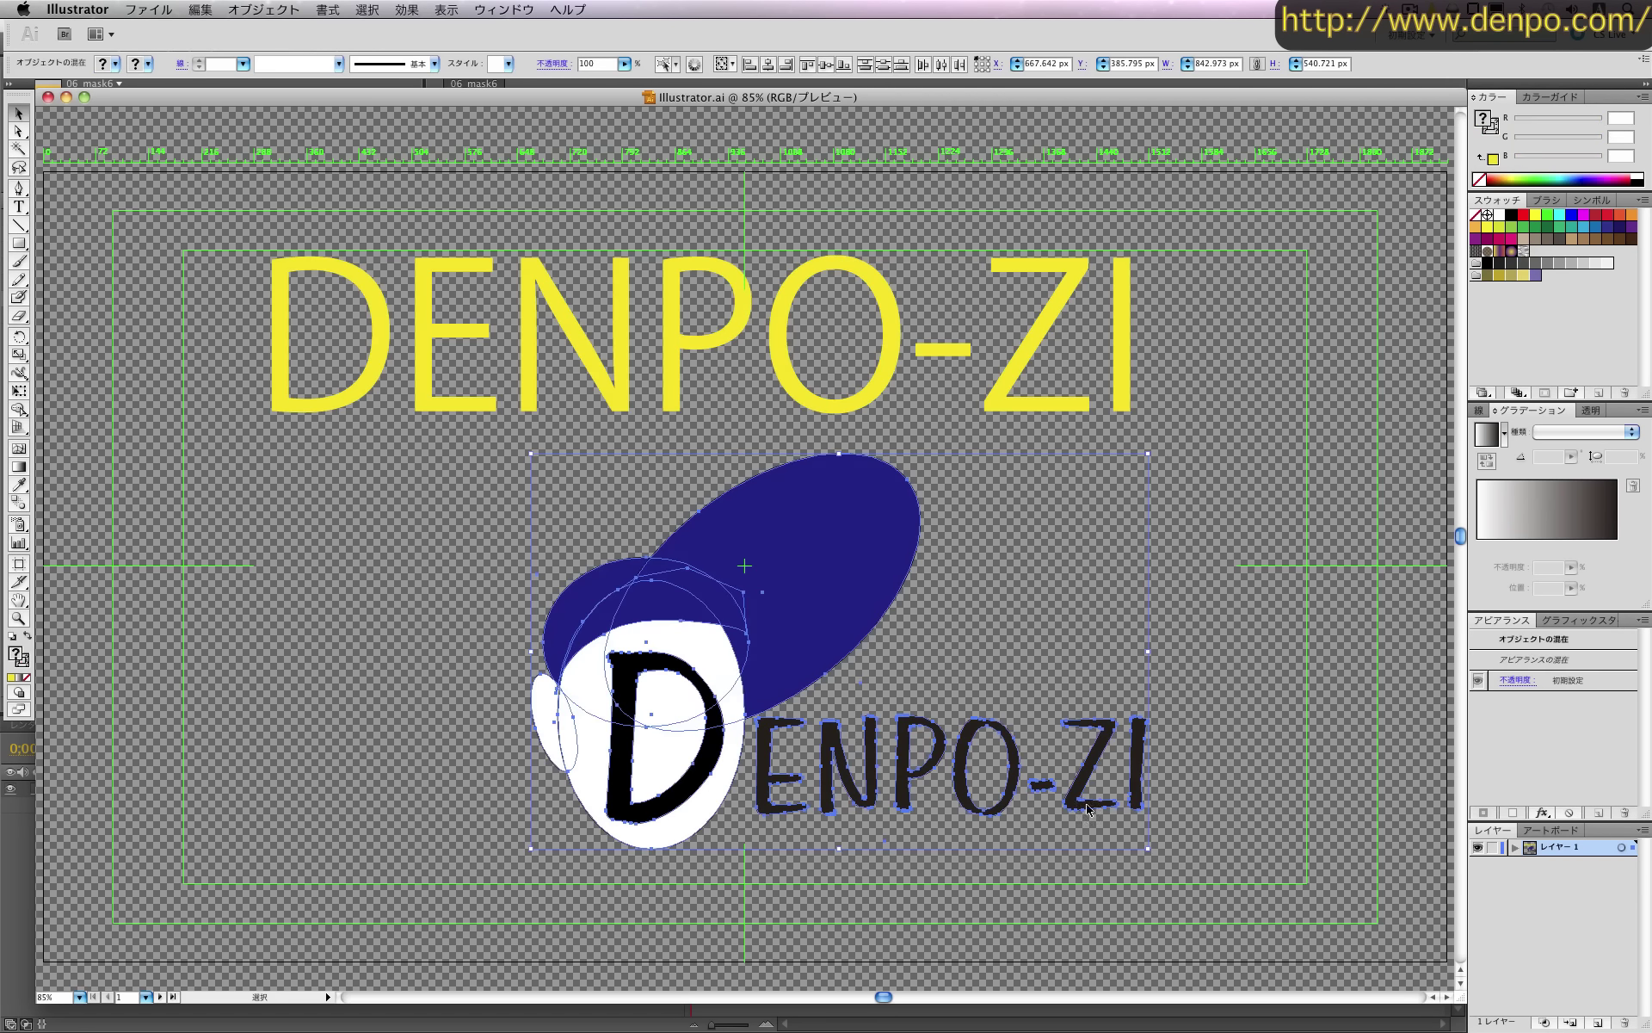
click(205, 10)
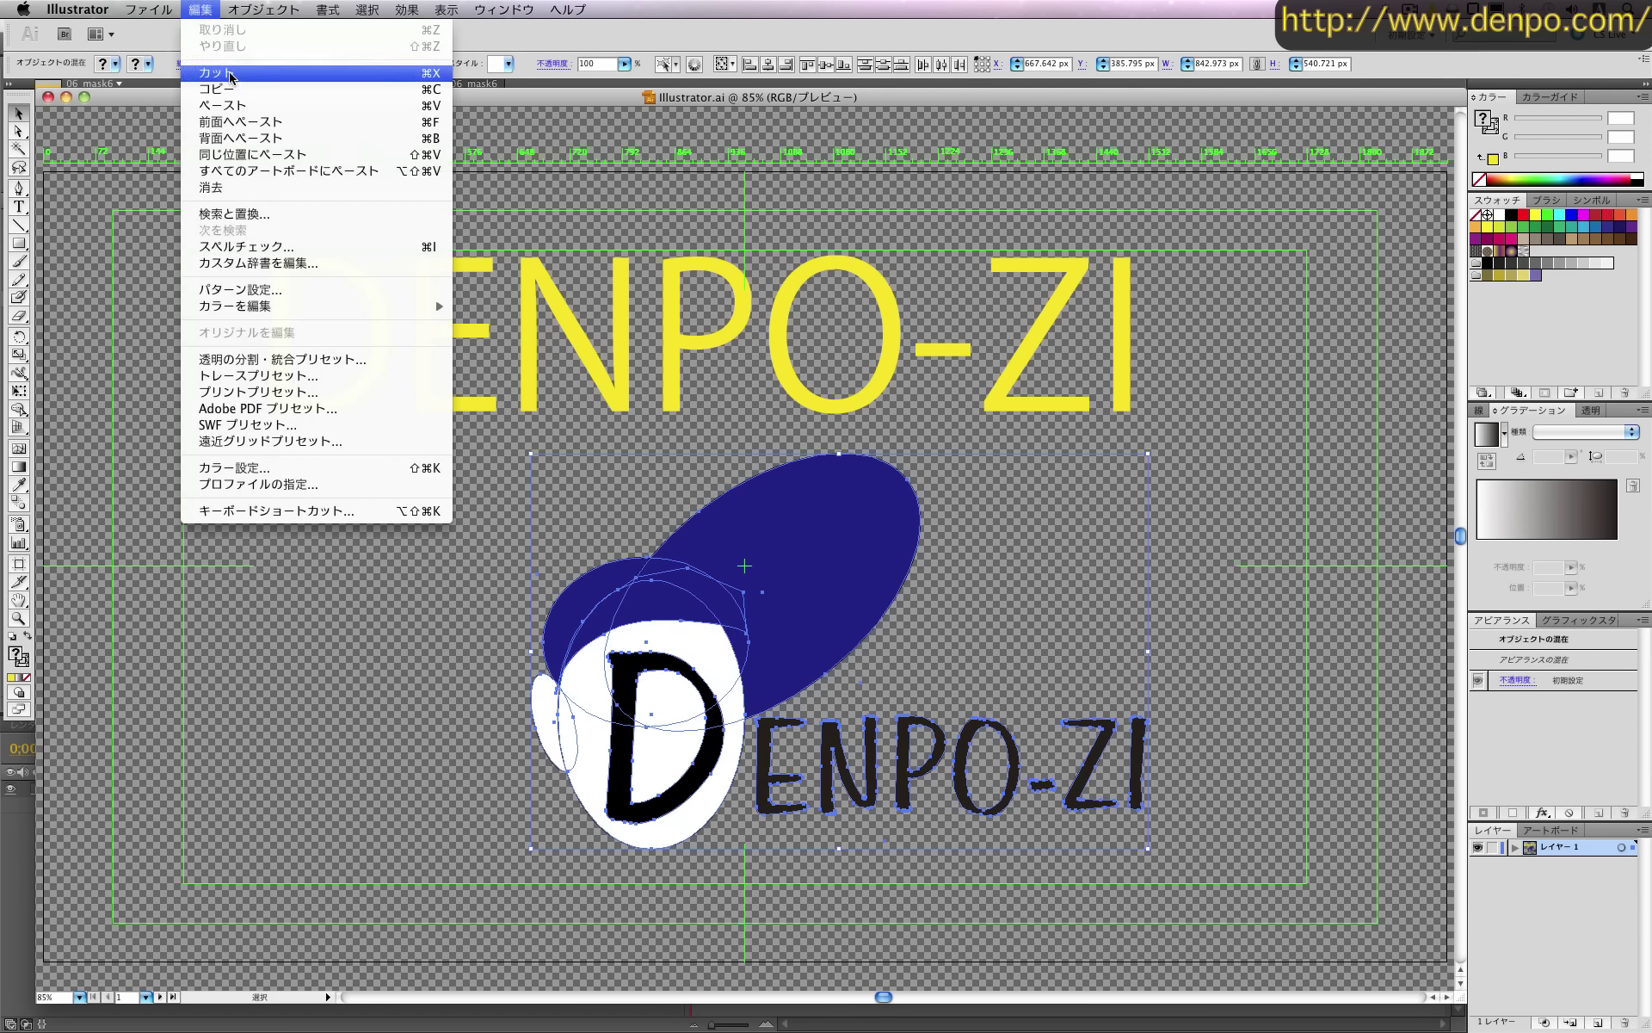
click(232, 84)
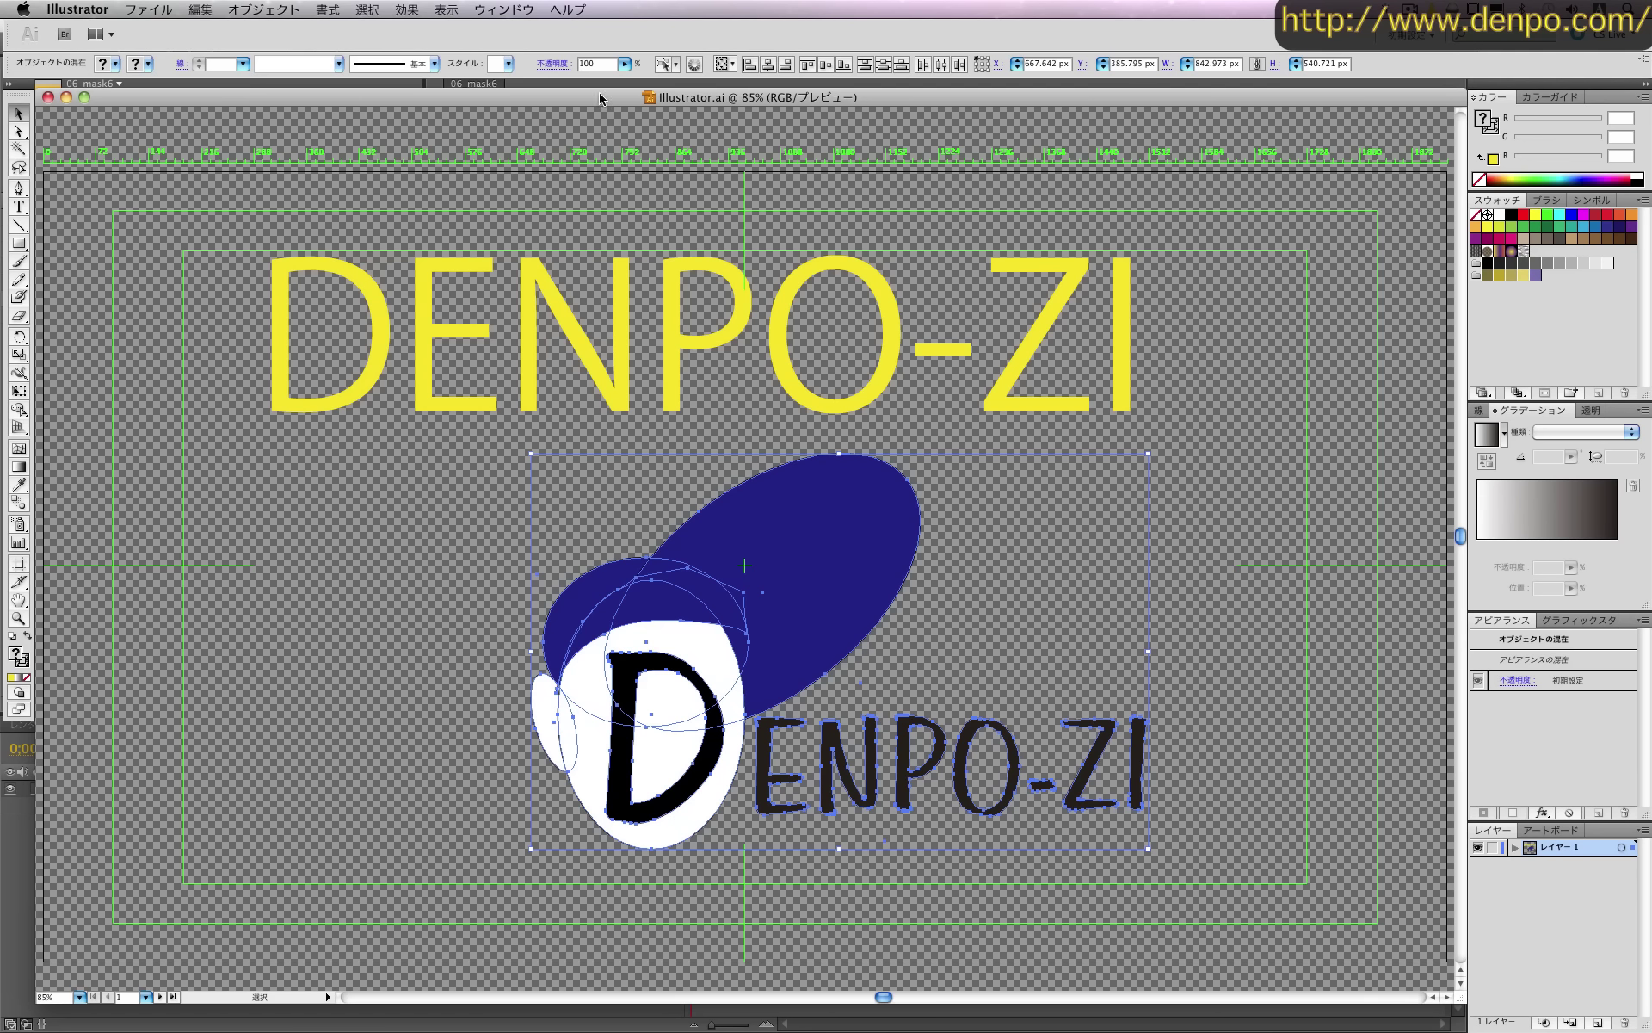
Paste the logo paths onto the orange solid in 06_mask6 as sixteen masks
key(super+Tab)
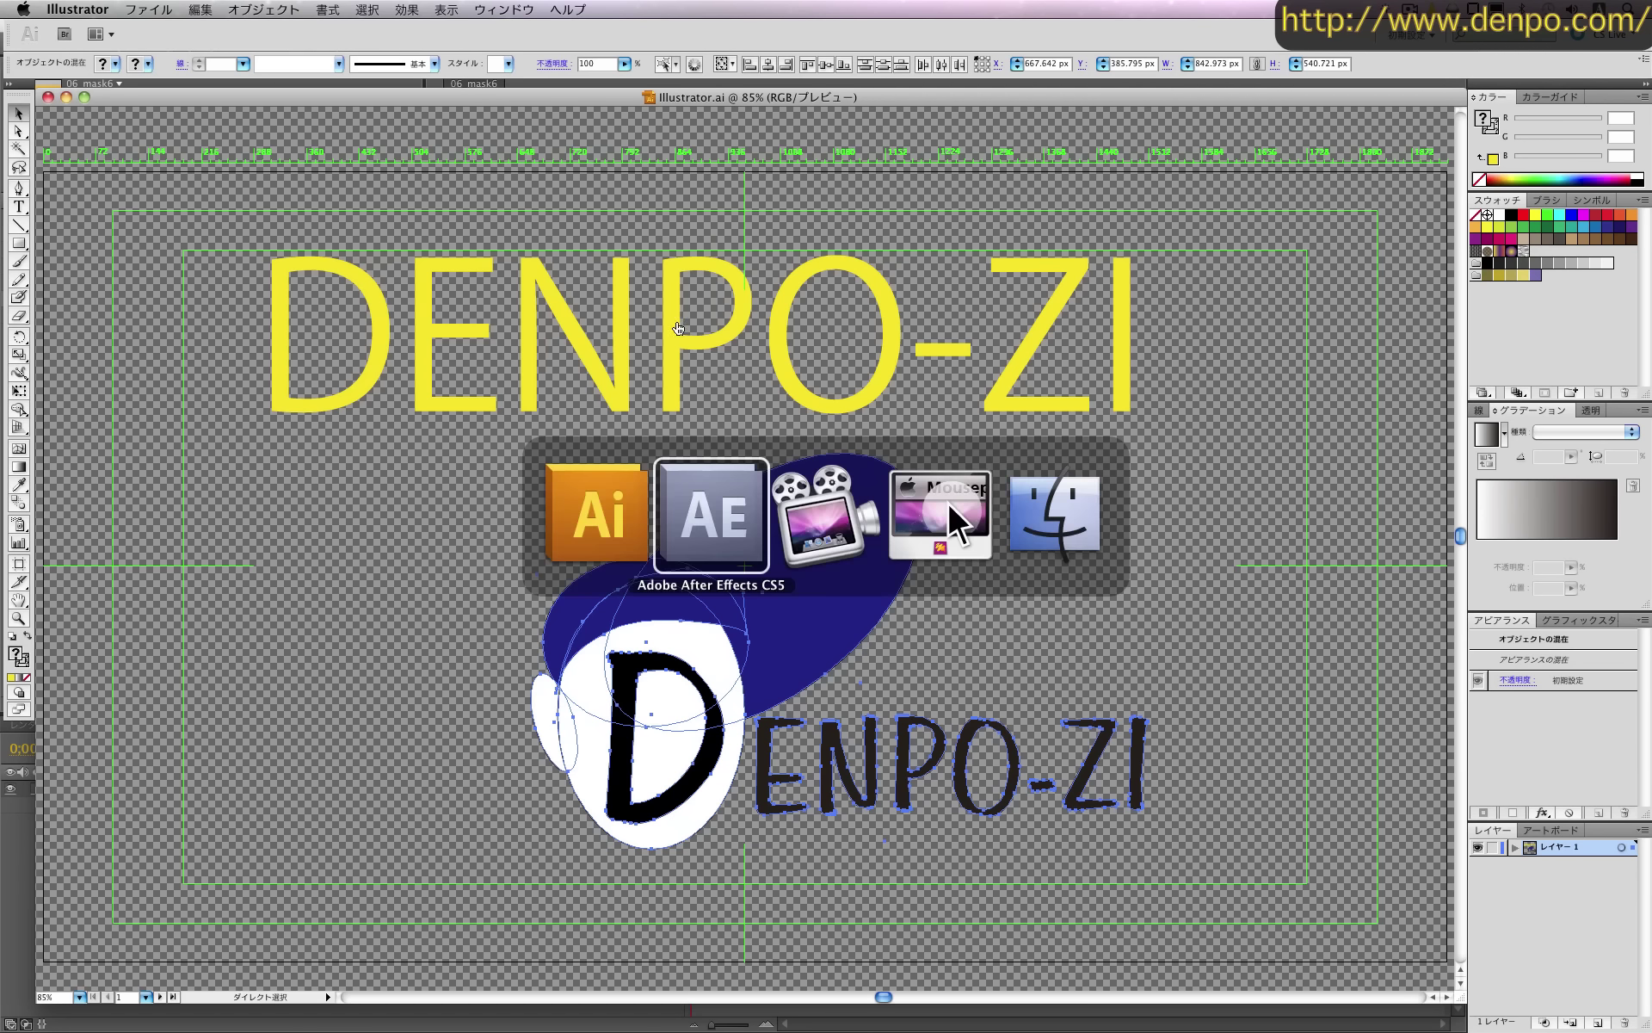
click(741, 529)
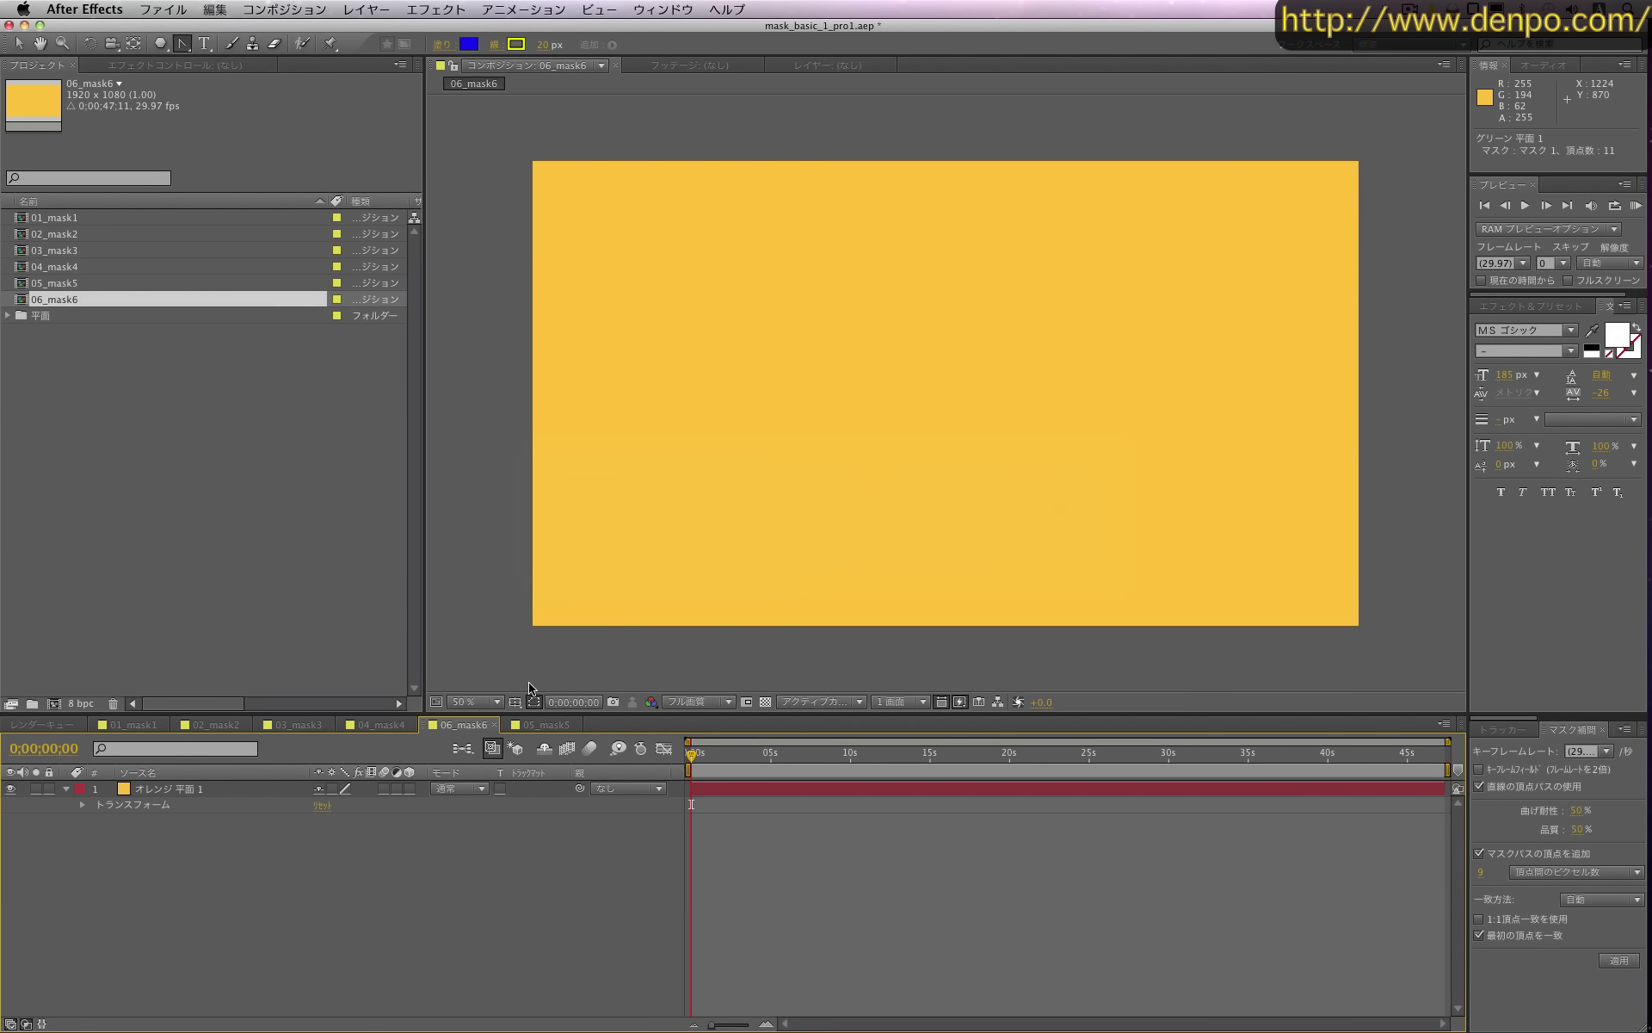
click(173, 788)
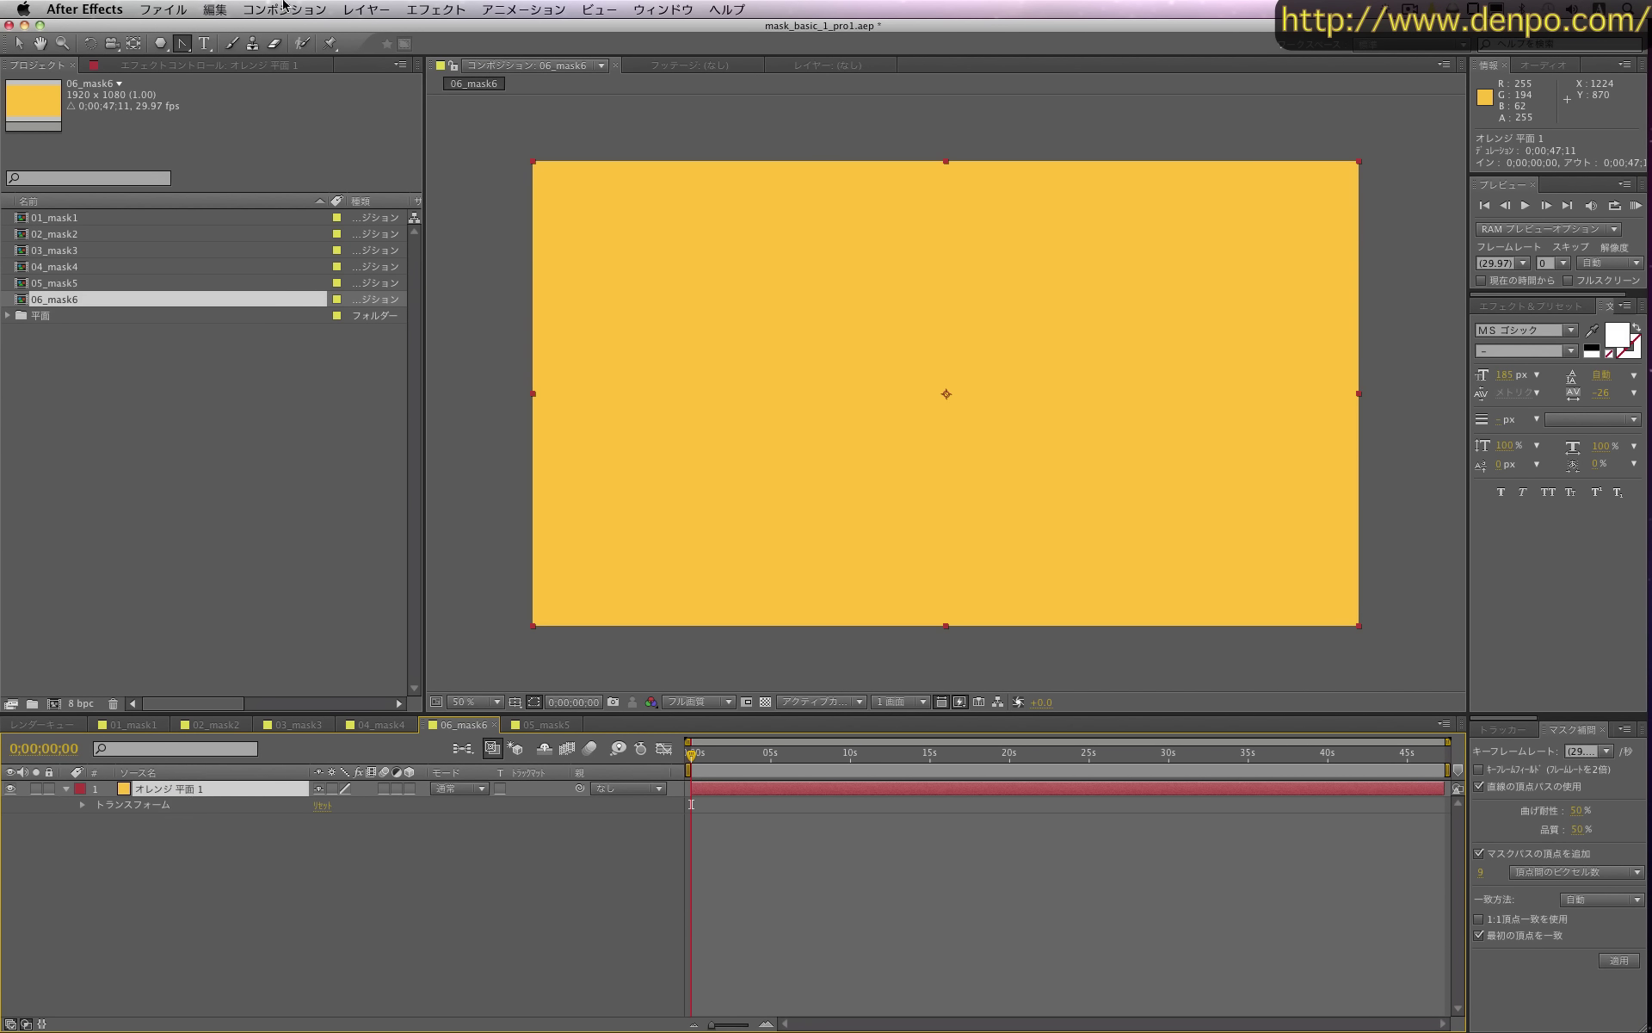
click(215, 8)
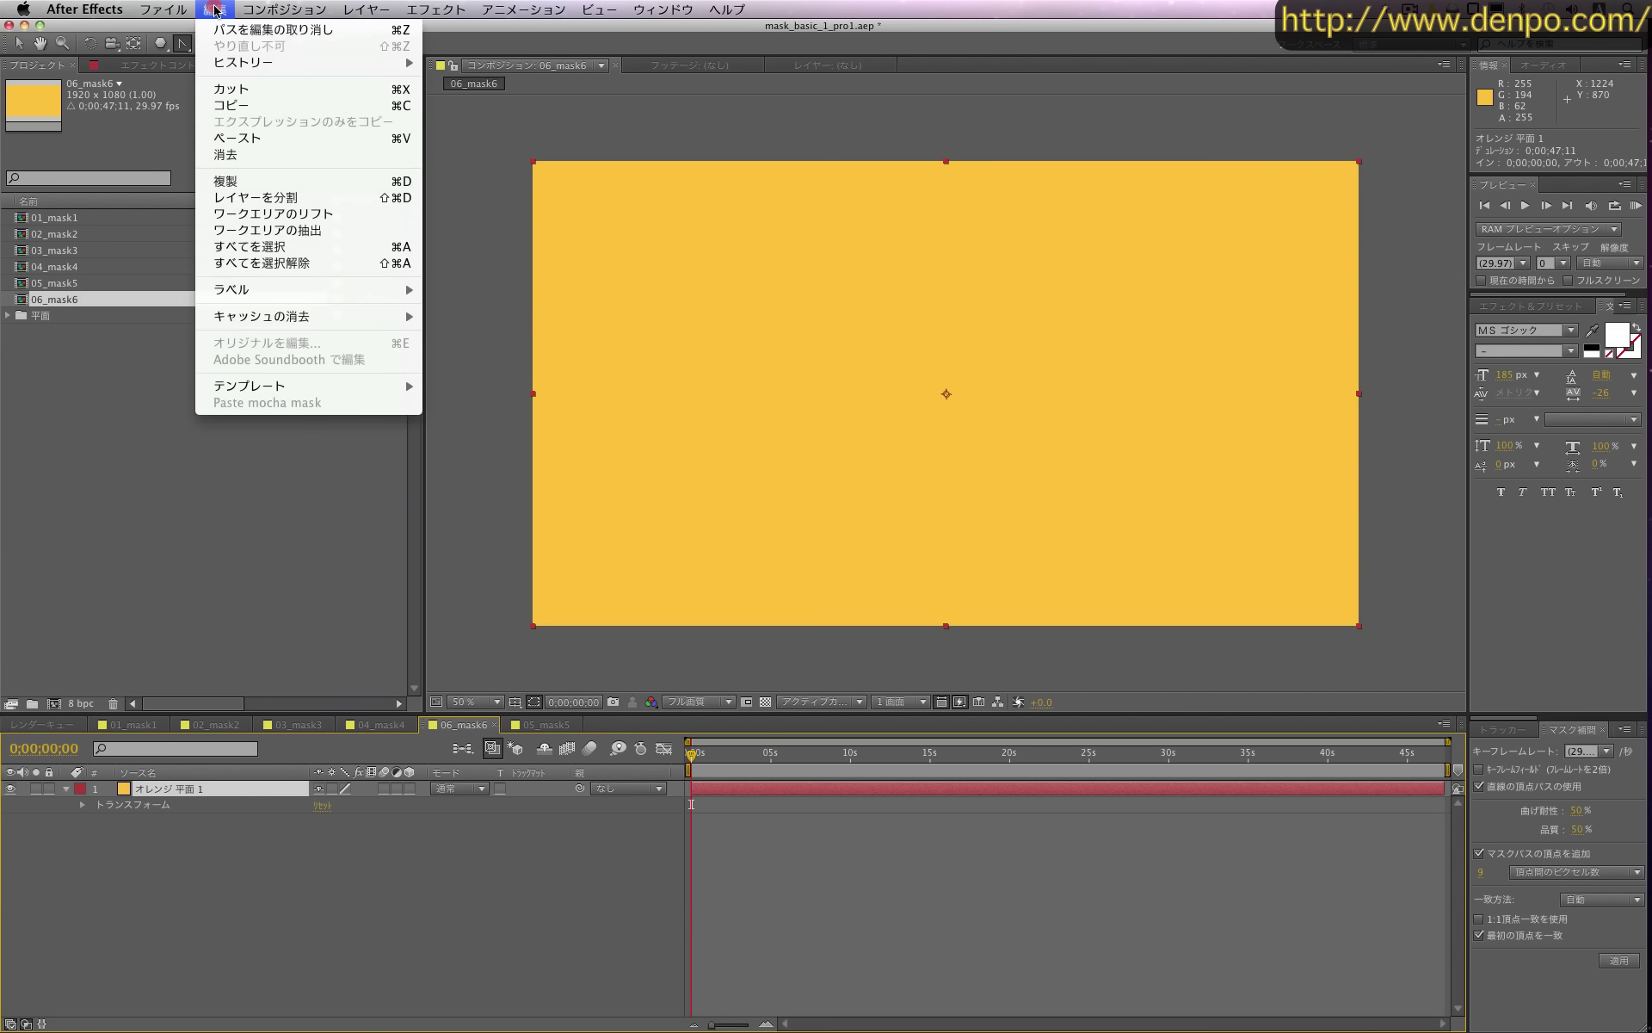
click(274, 137)
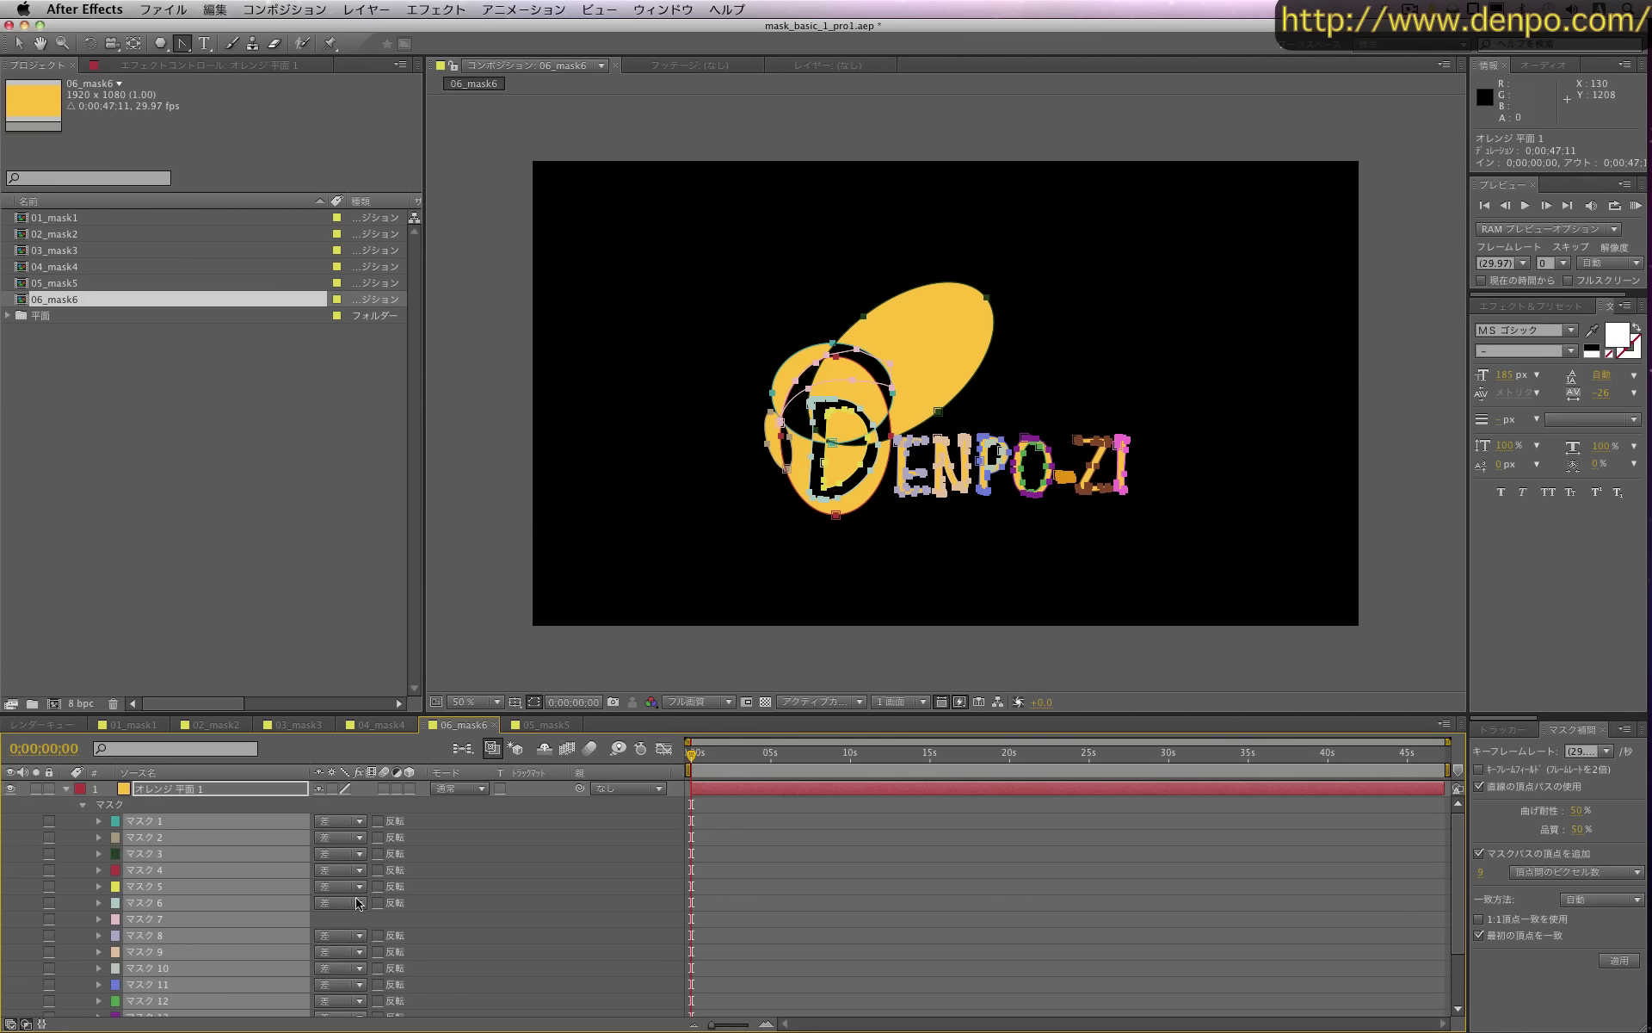
scroll(417, 886, down, 3)
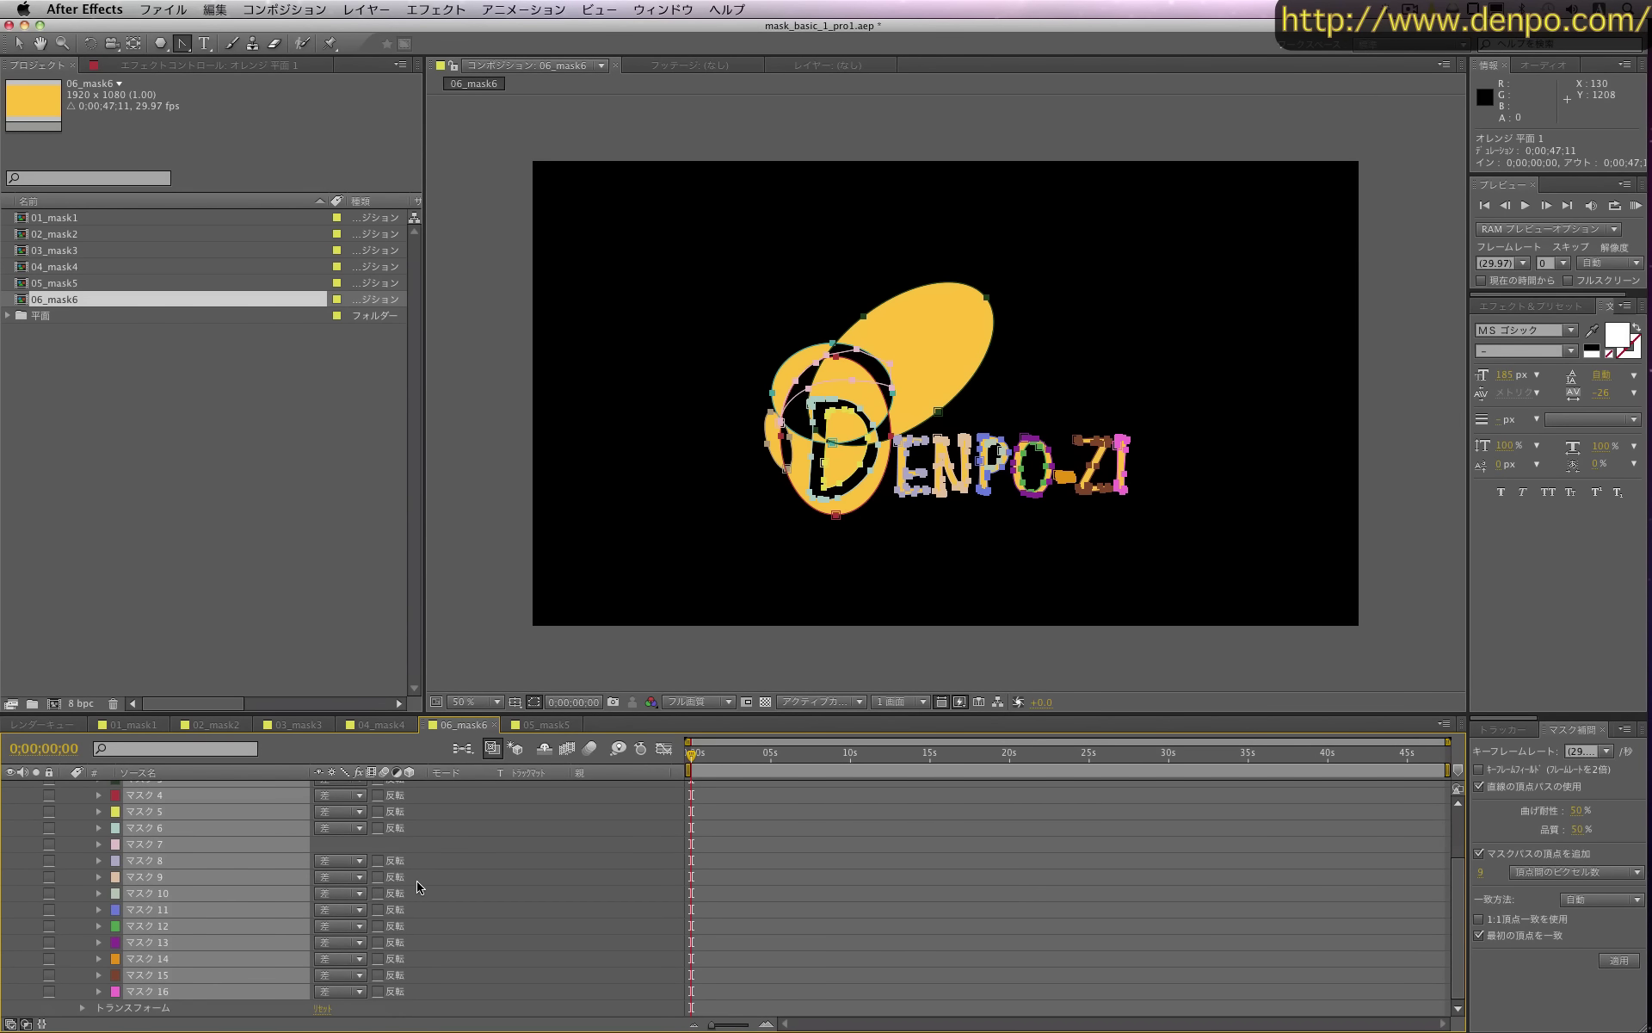
scroll(419, 886, up, 2)
scroll(419, 886, up, 2)
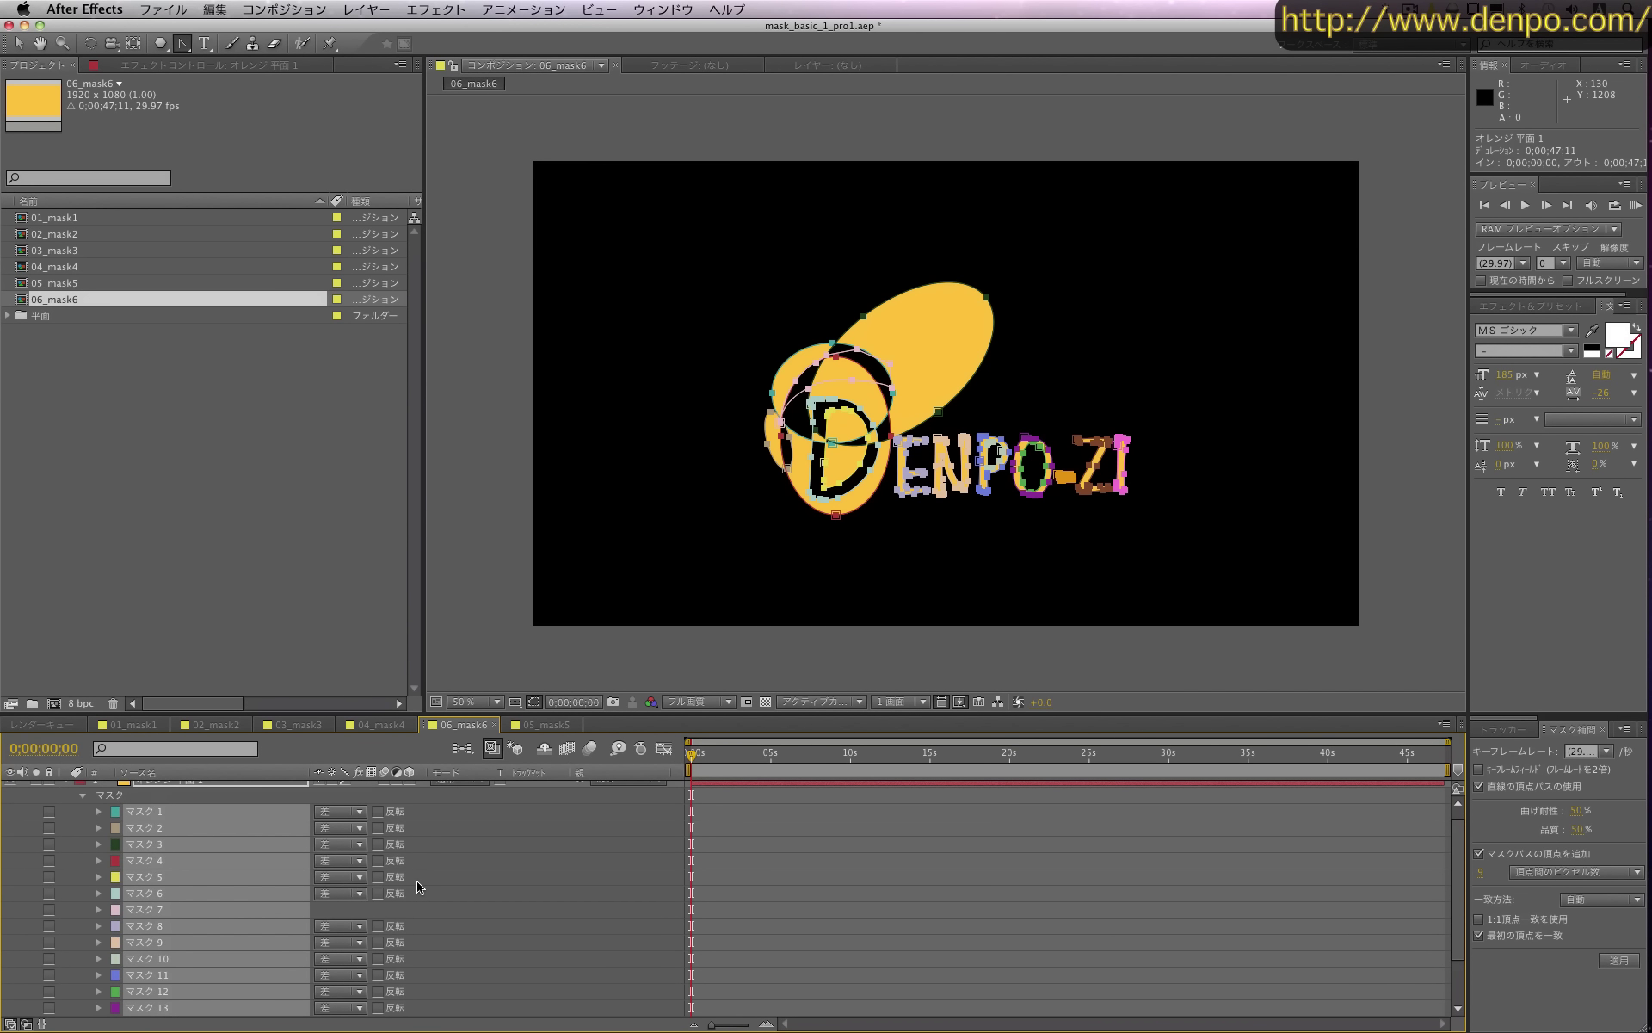
Open the 05_mask5 composition and switch back to Illustrator
click(548, 727)
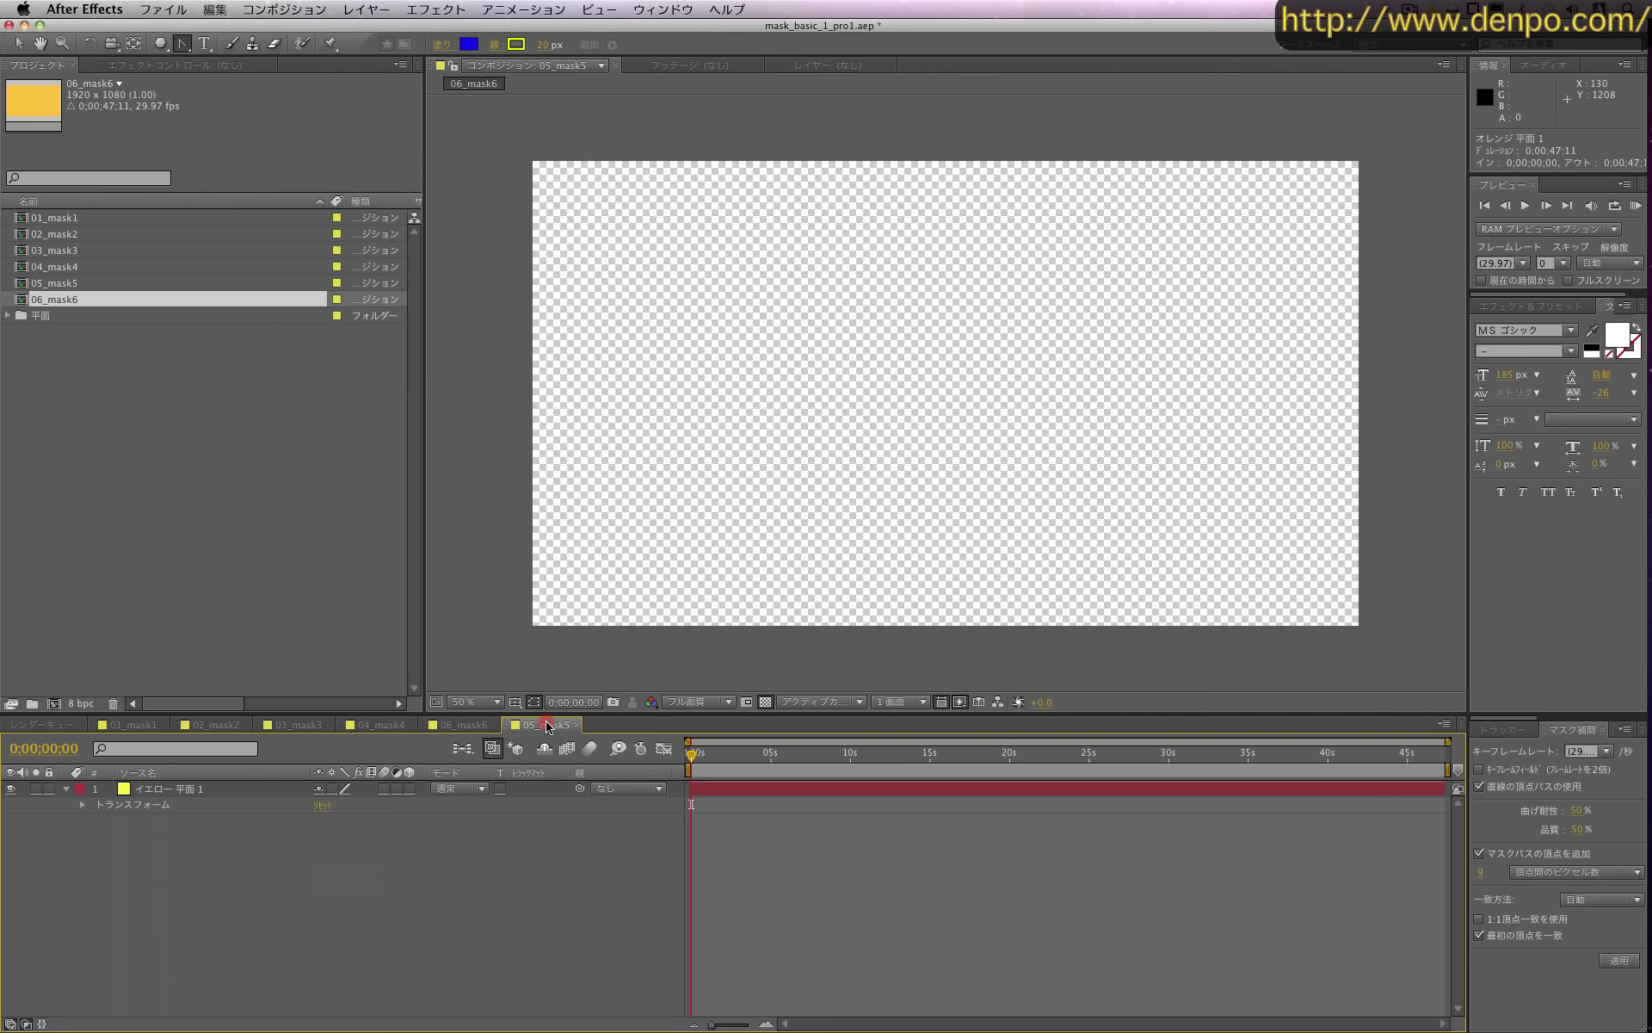
key(super+Tab)
key(super+shift+Tab)
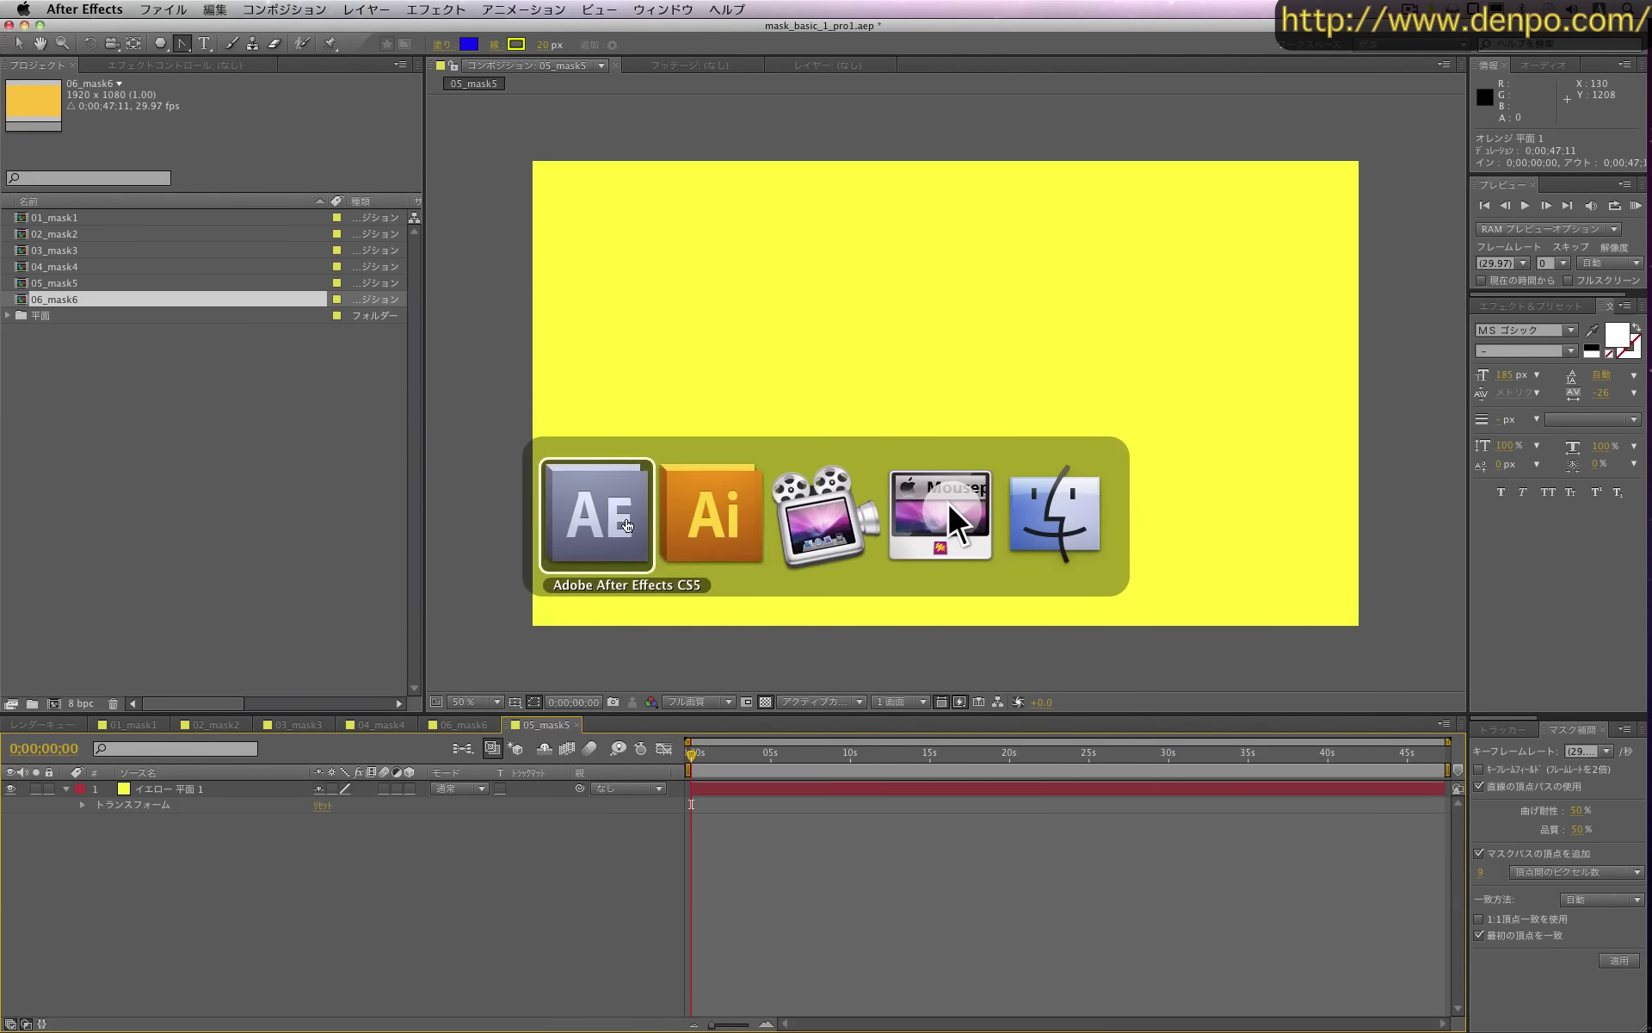
key(super+Tab)
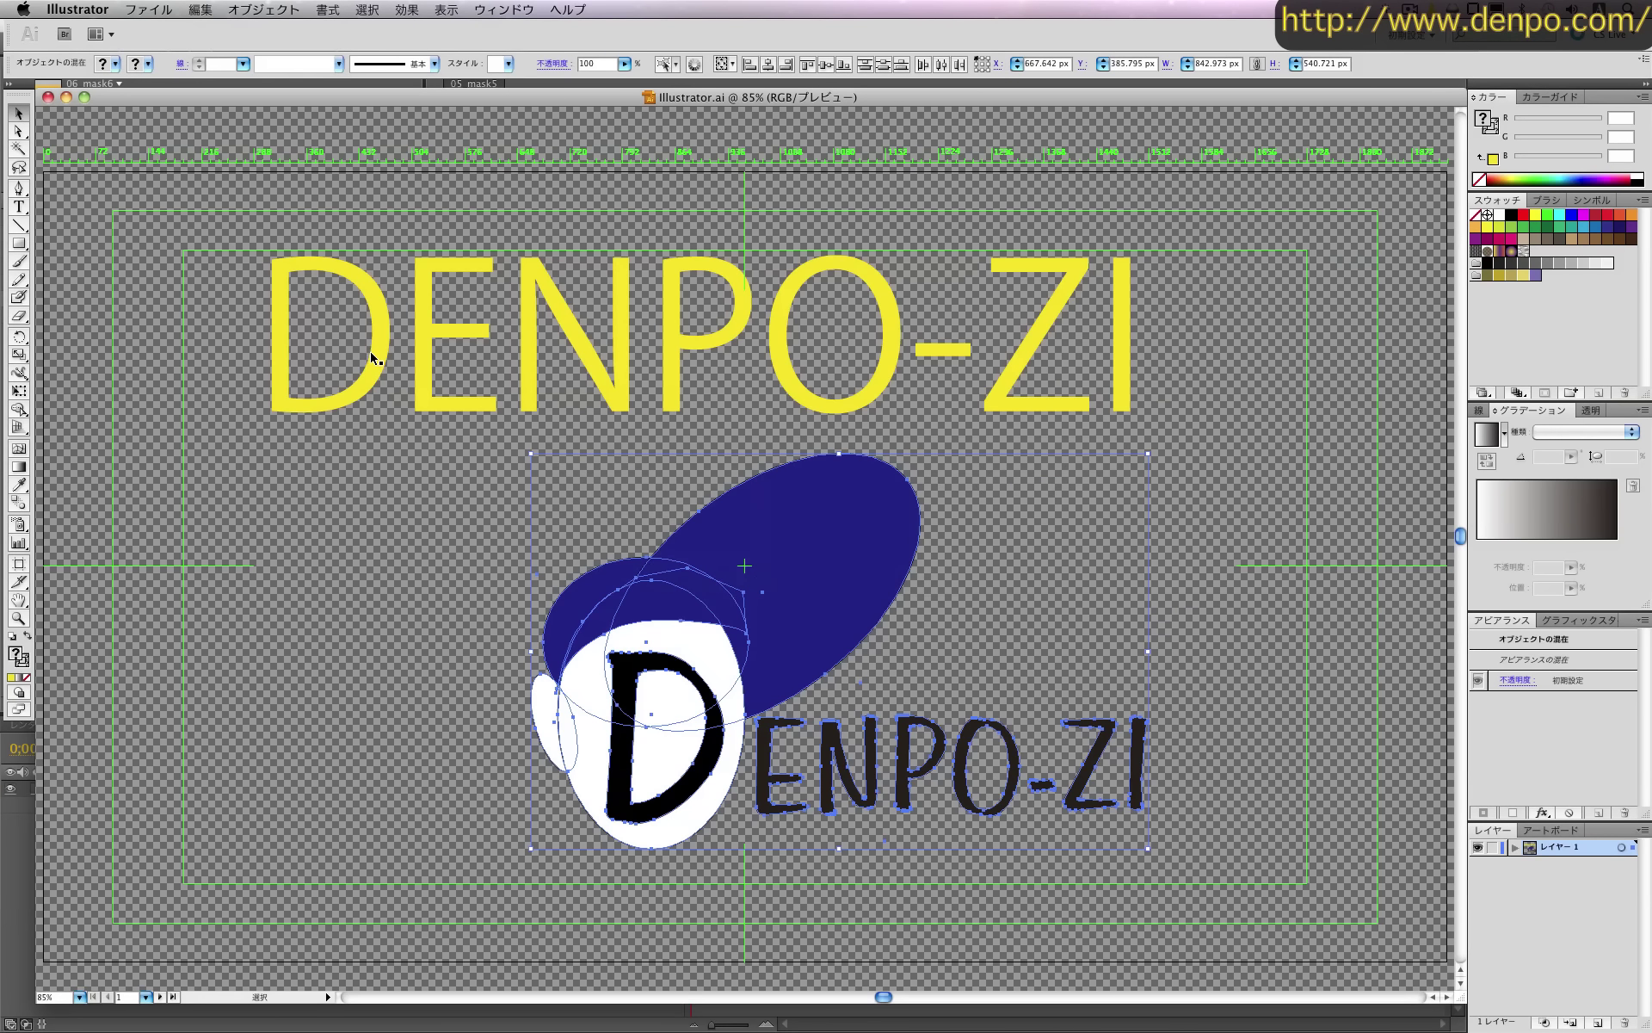
Copy the yellow DENPO-ZI lettering and switch back to After Effects
click(376, 357)
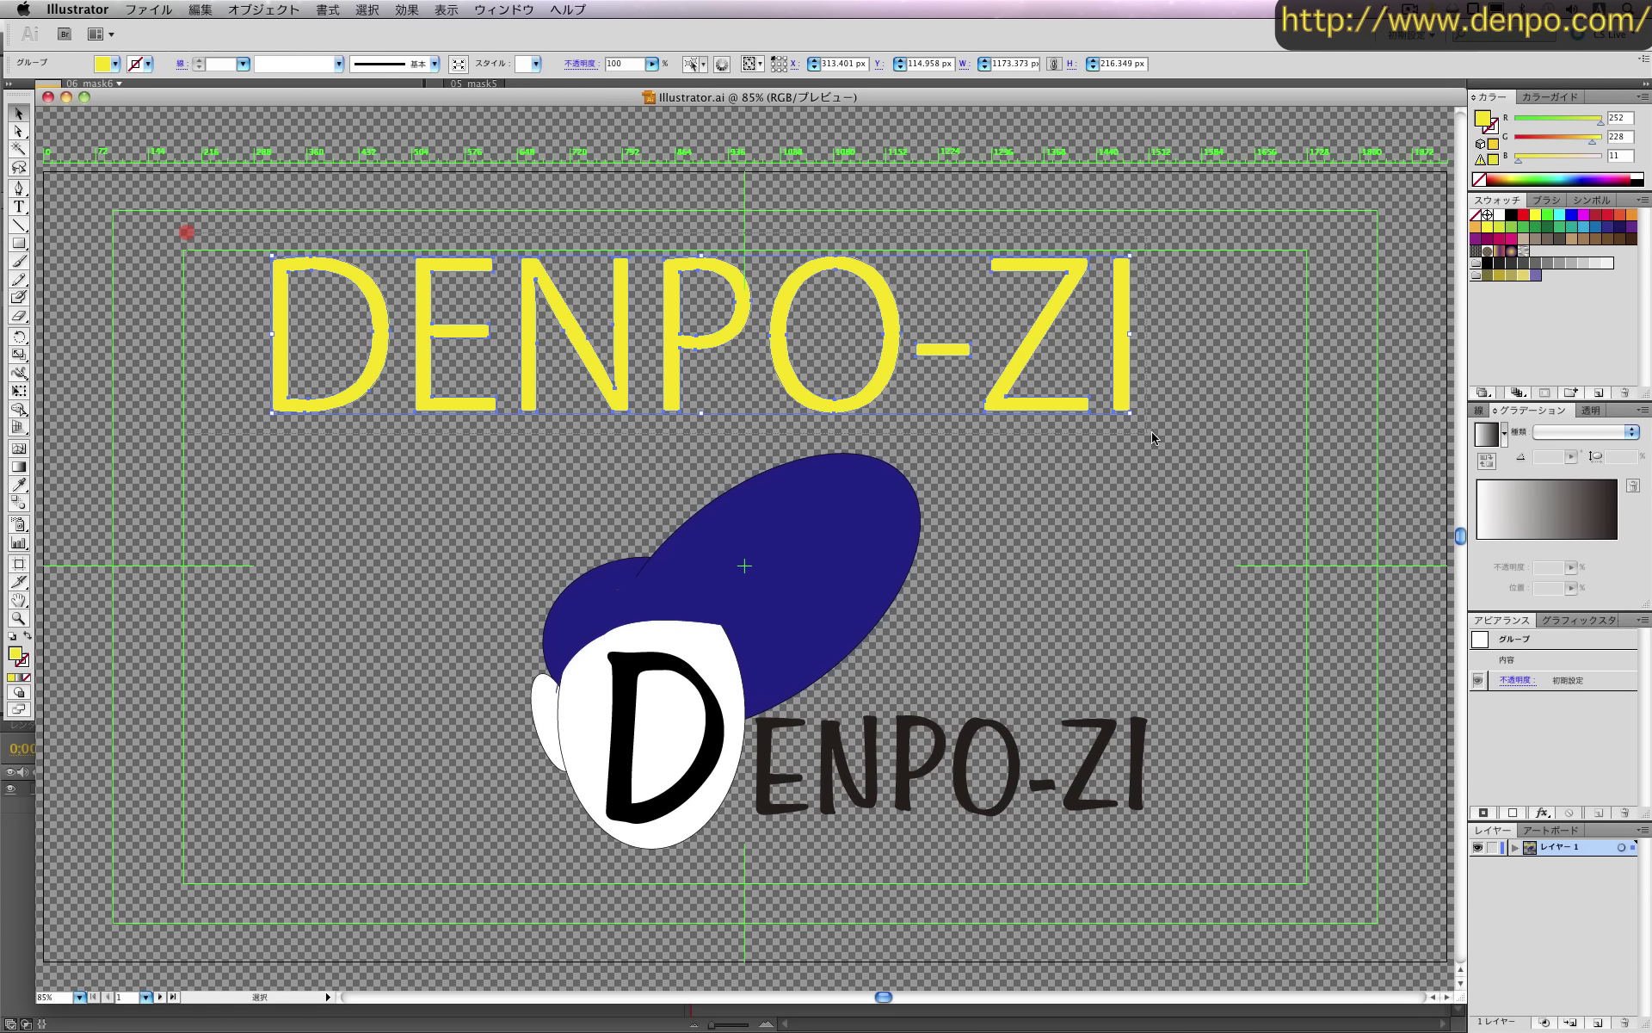
click(207, 8)
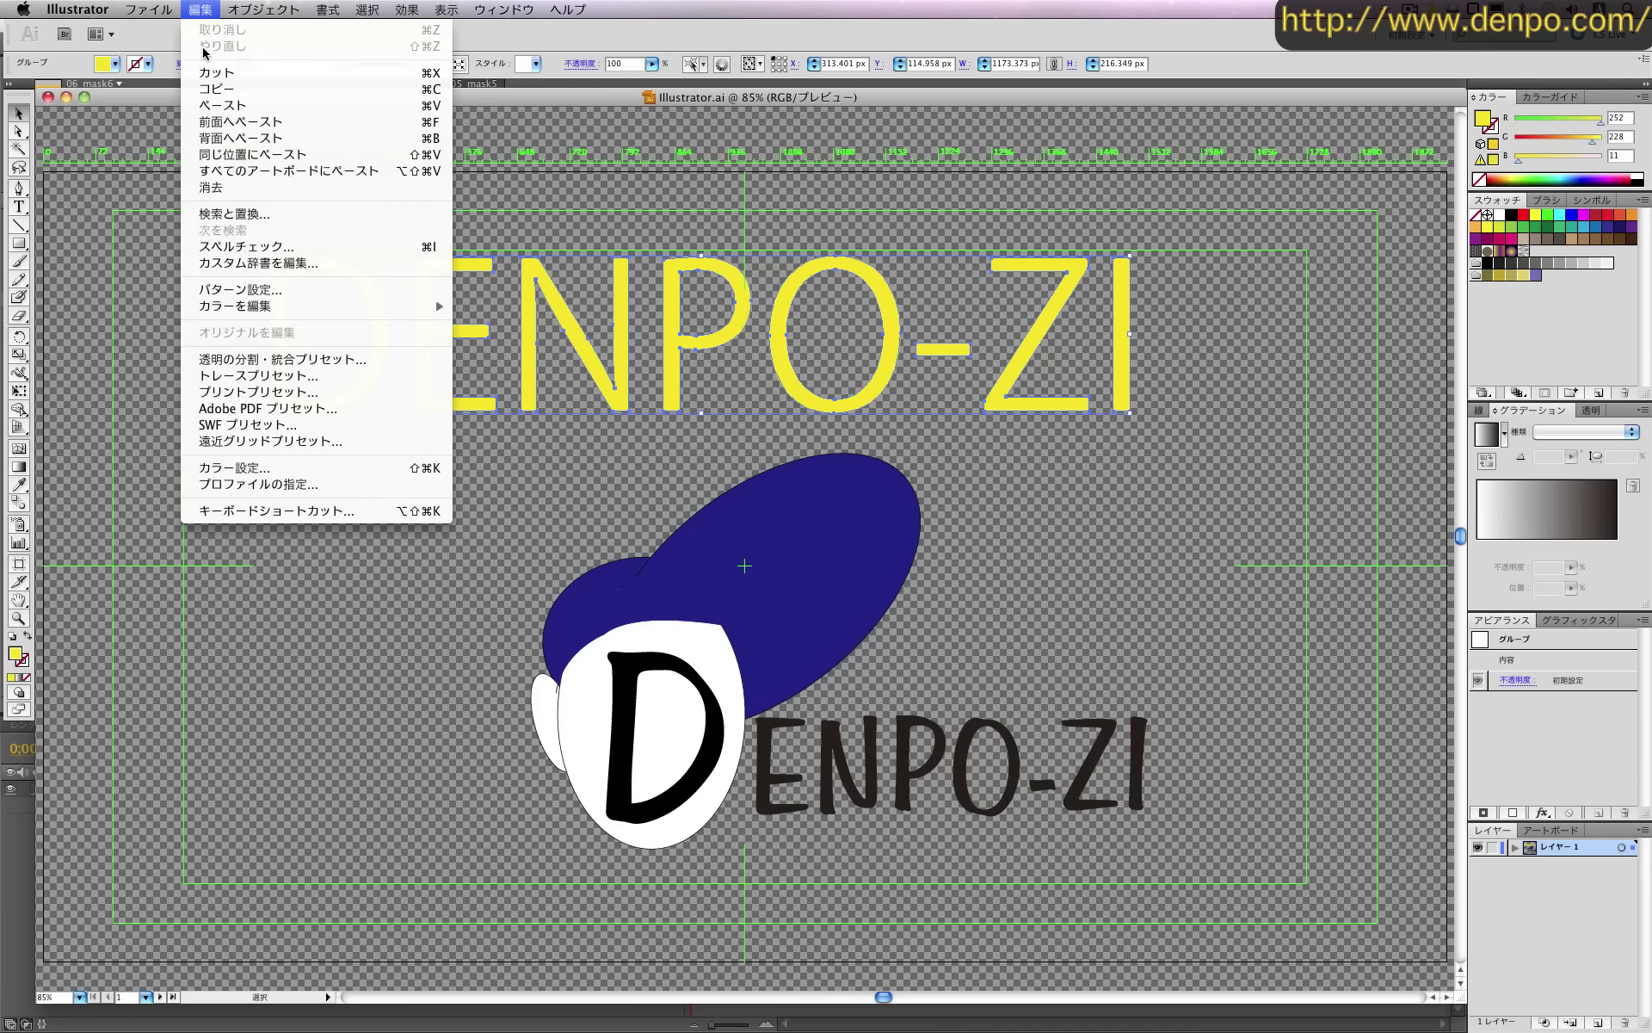
click(227, 91)
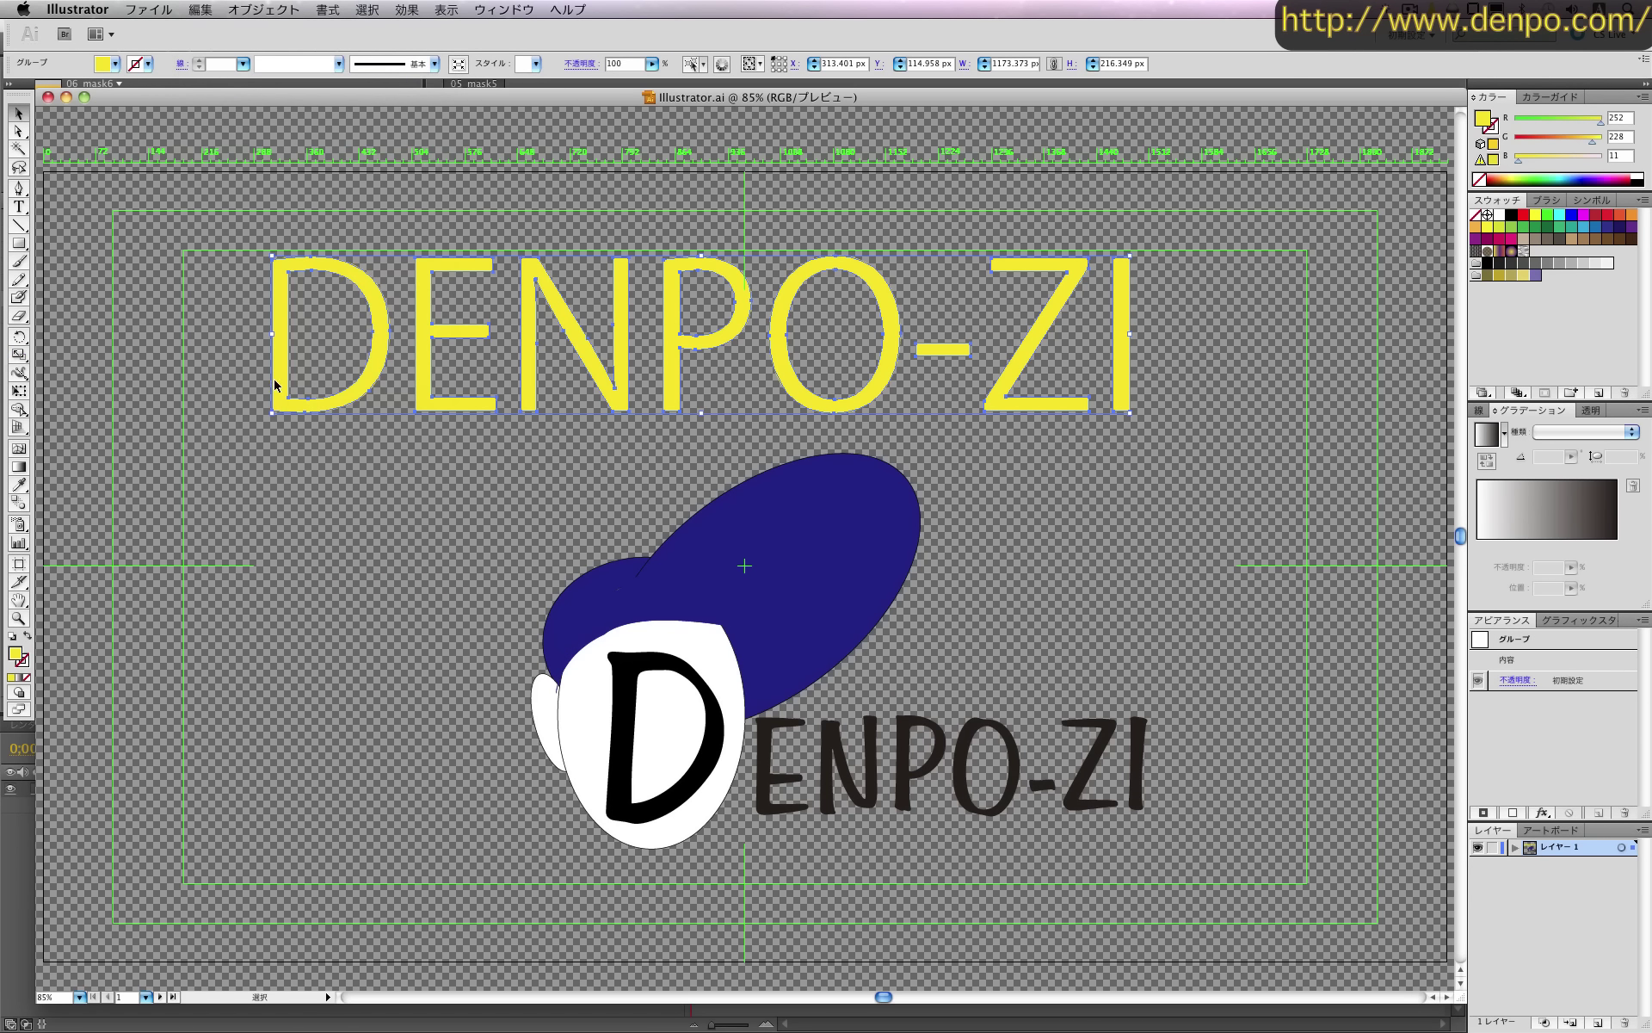
key(super+Tab)
Paste the lettering onto 05_mask5's yellow solid as eleven letter masks, then view 06_mask6
click(701, 533)
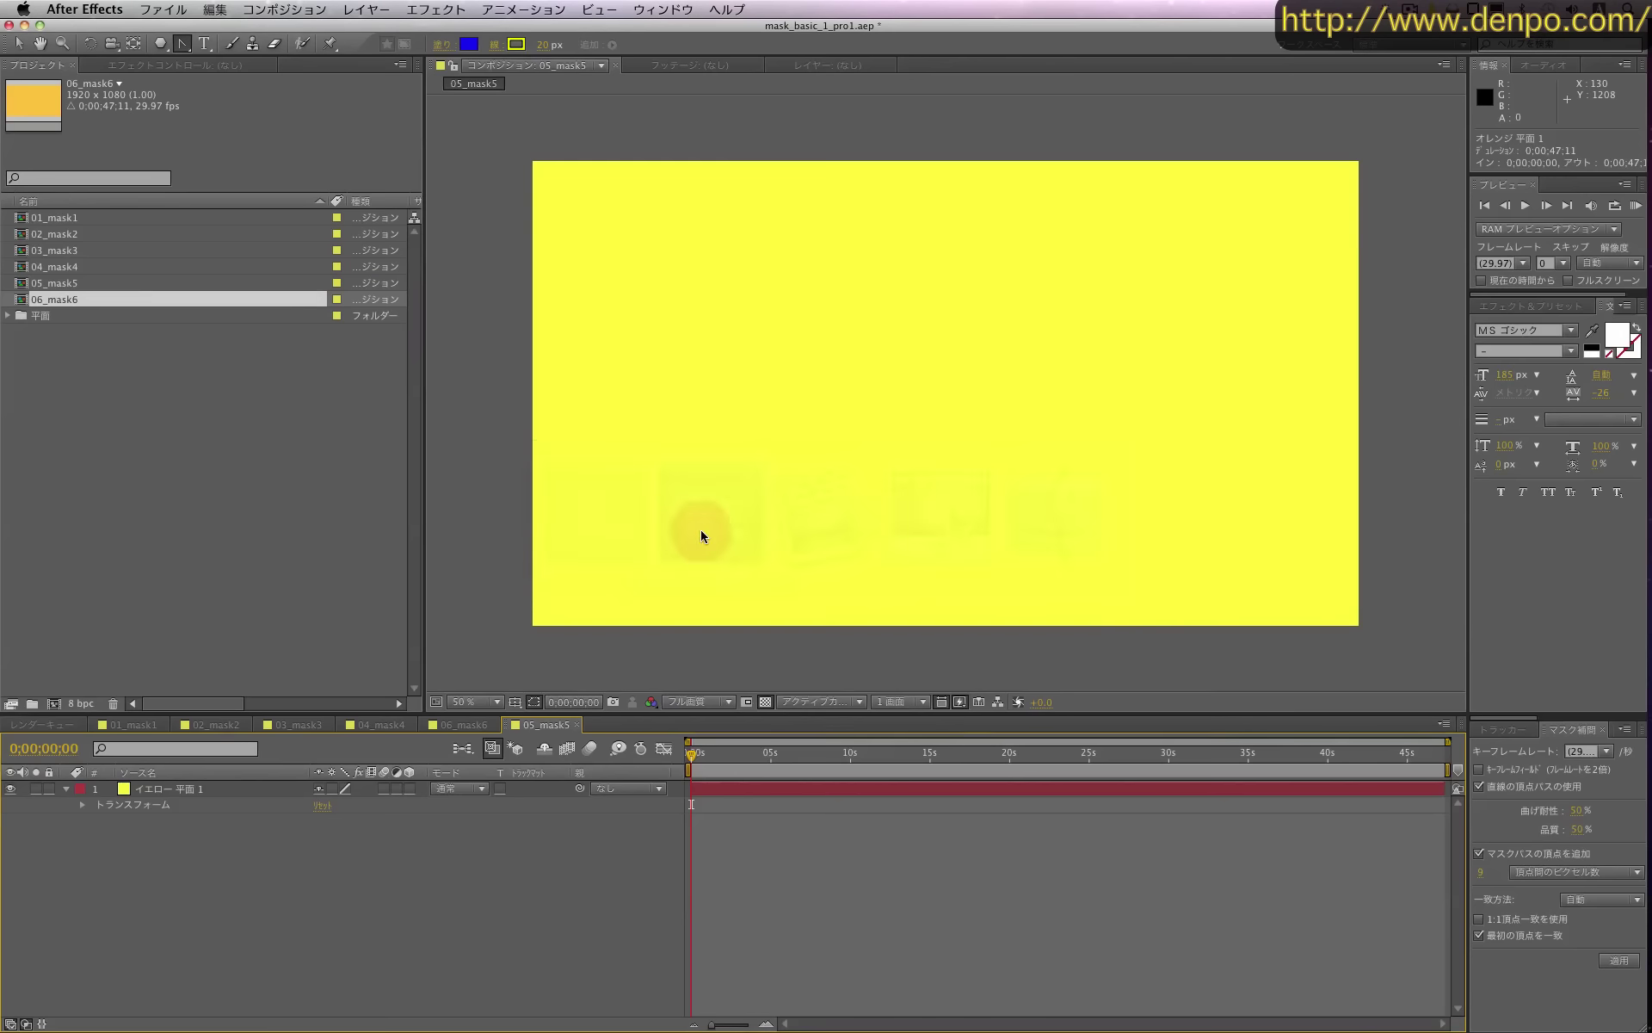
click(155, 789)
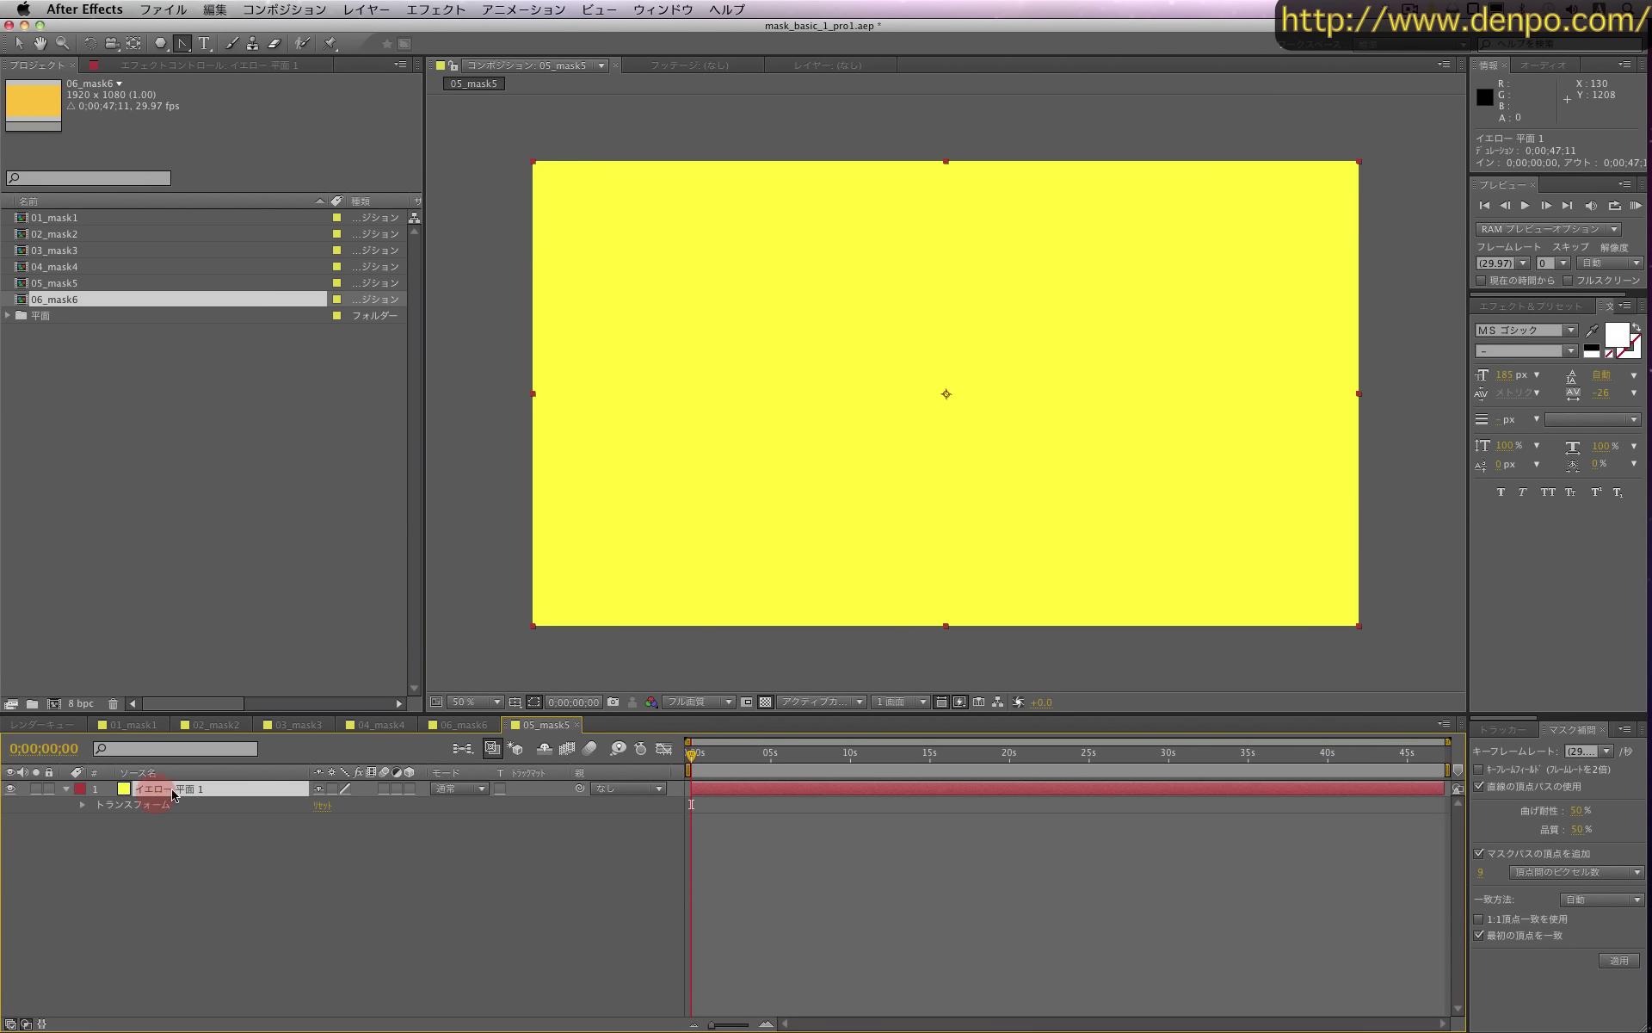
click(215, 10)
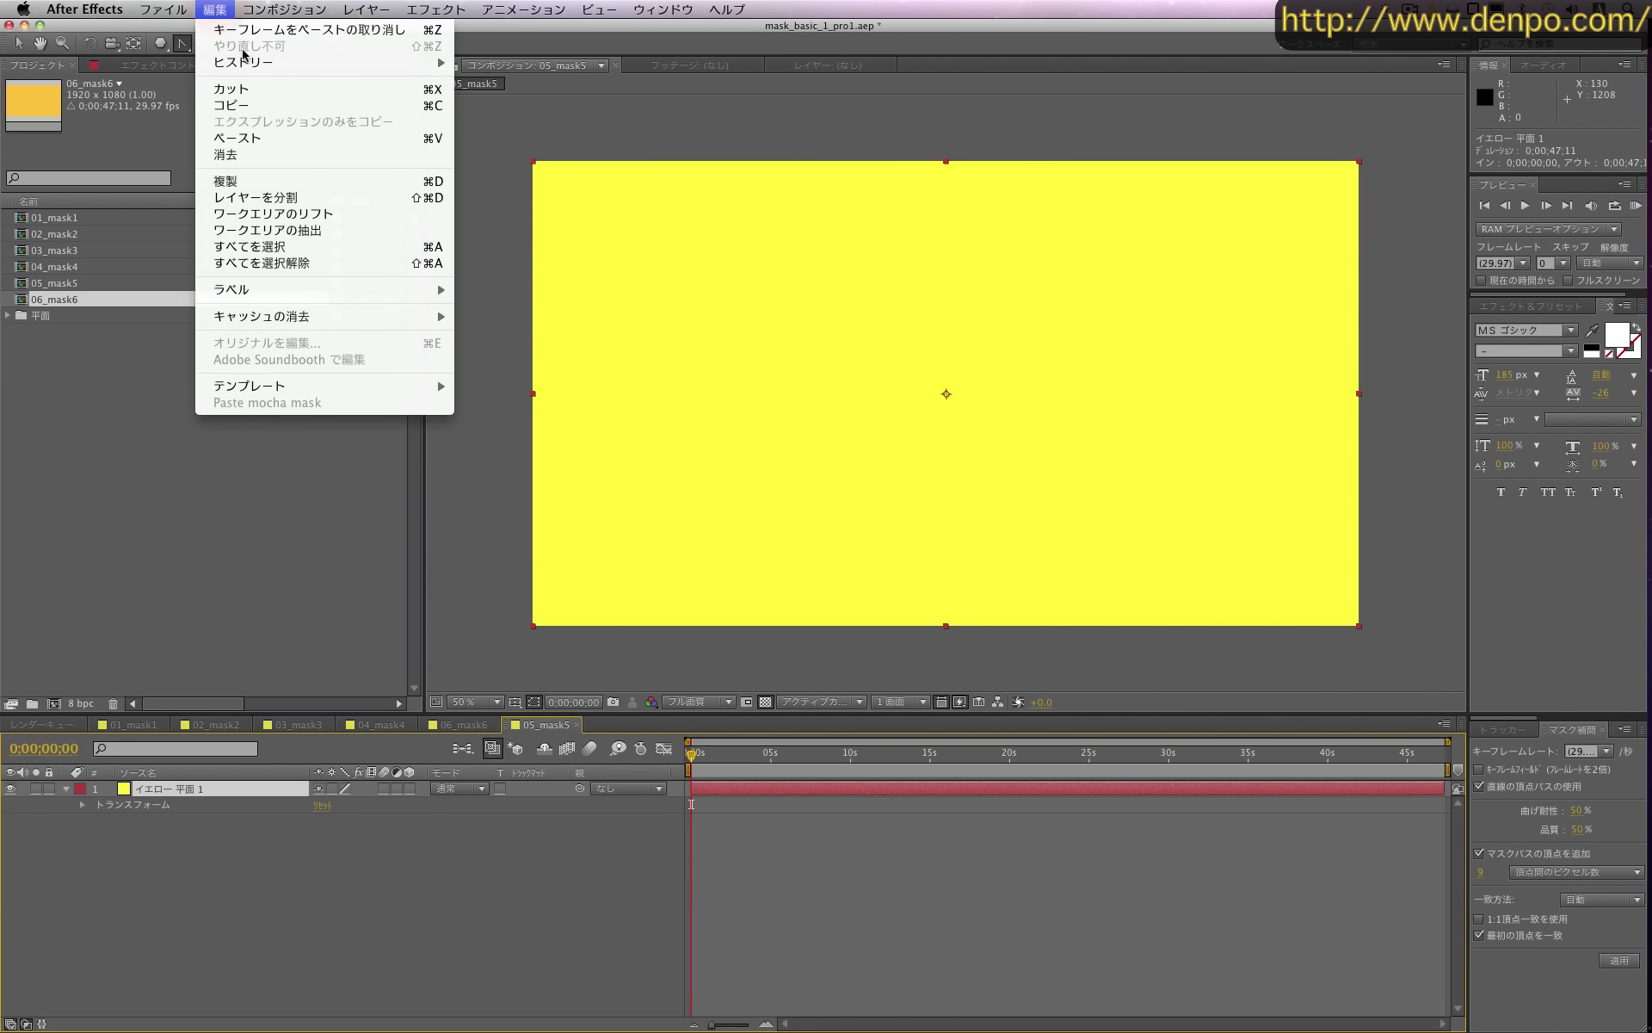
click(289, 141)
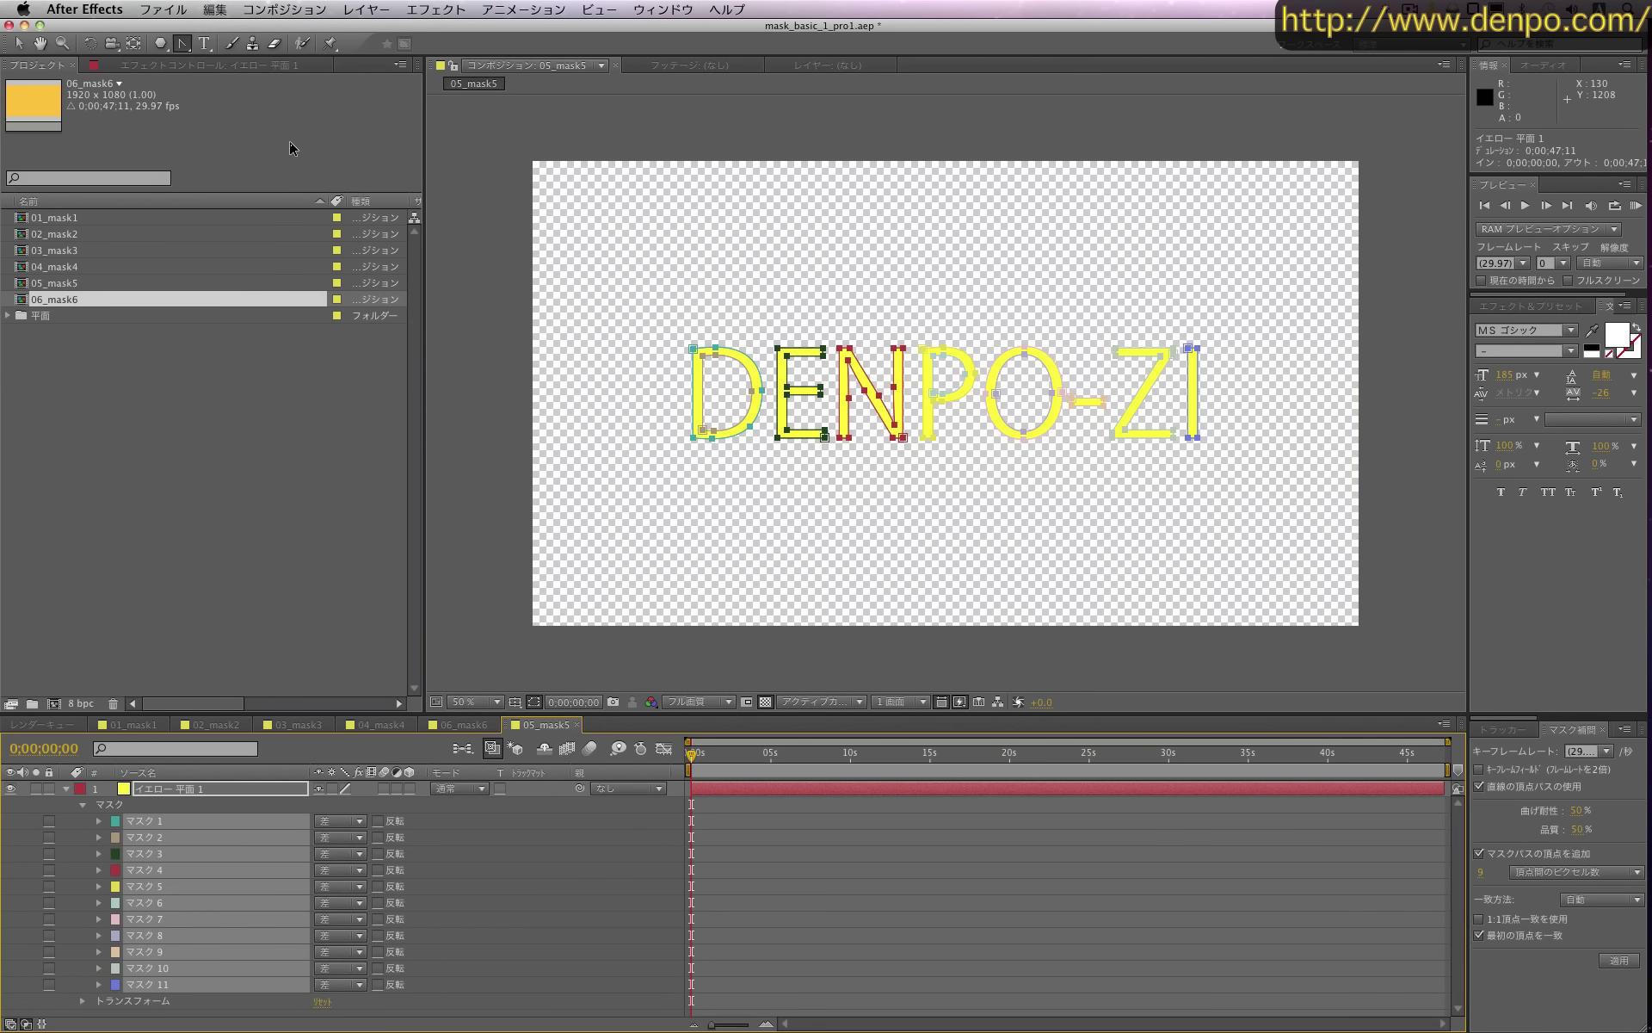
key(period)
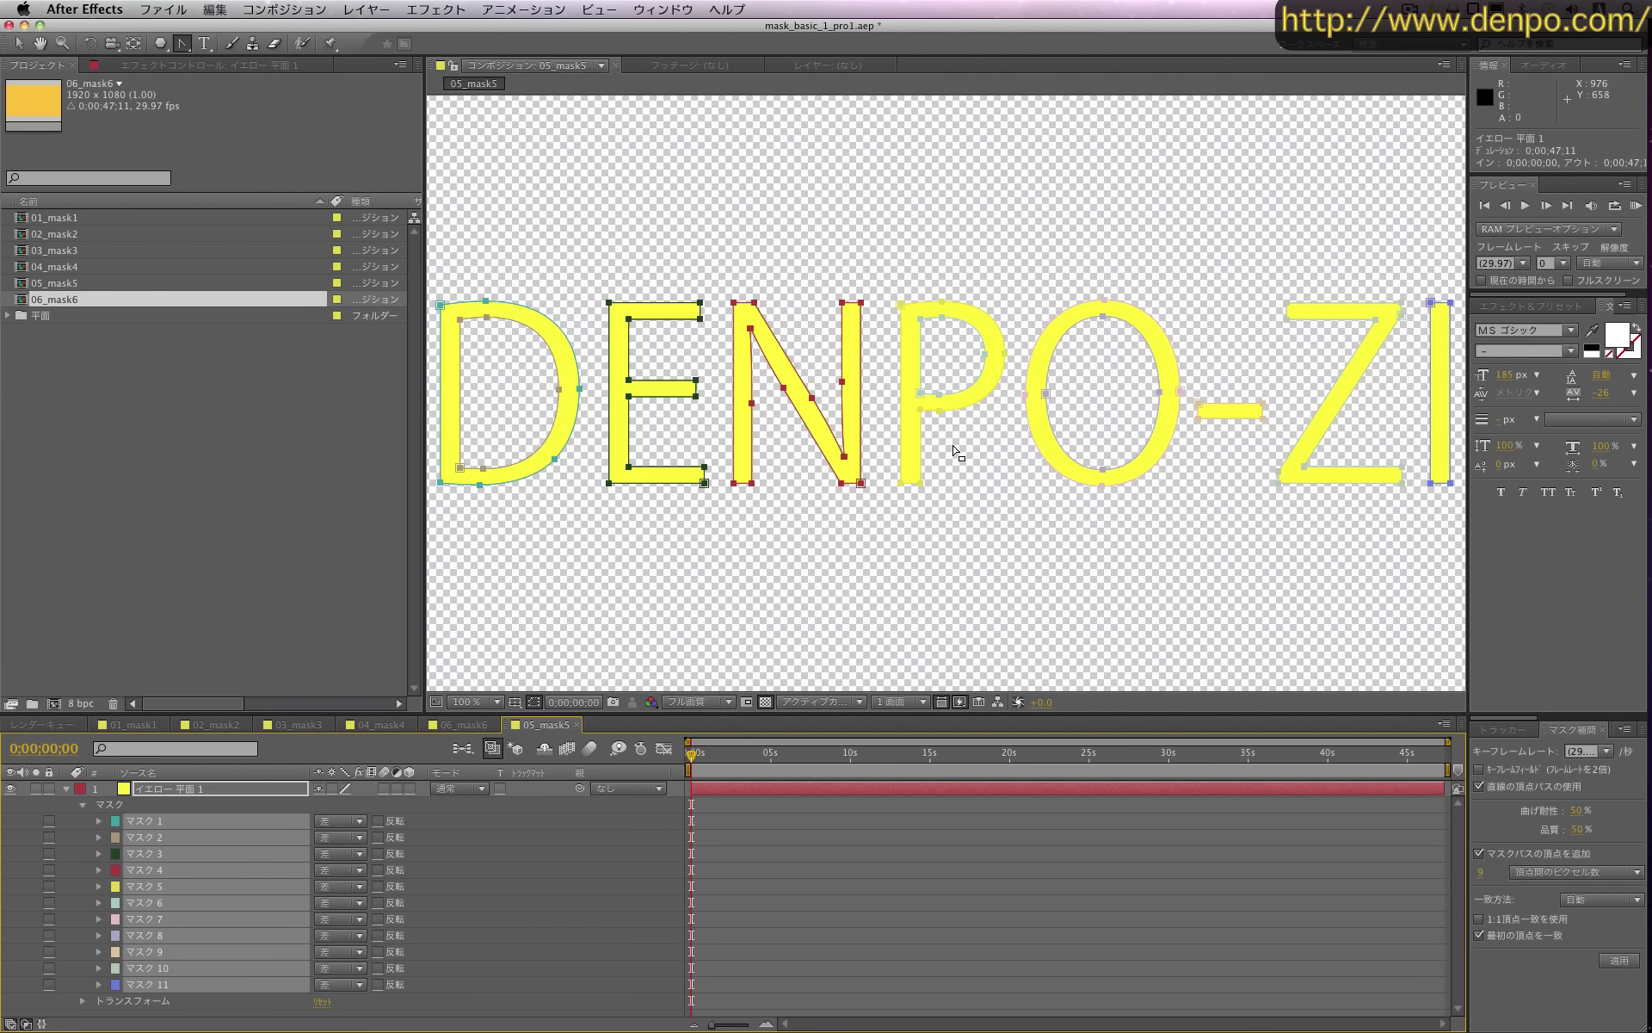
key(comma)
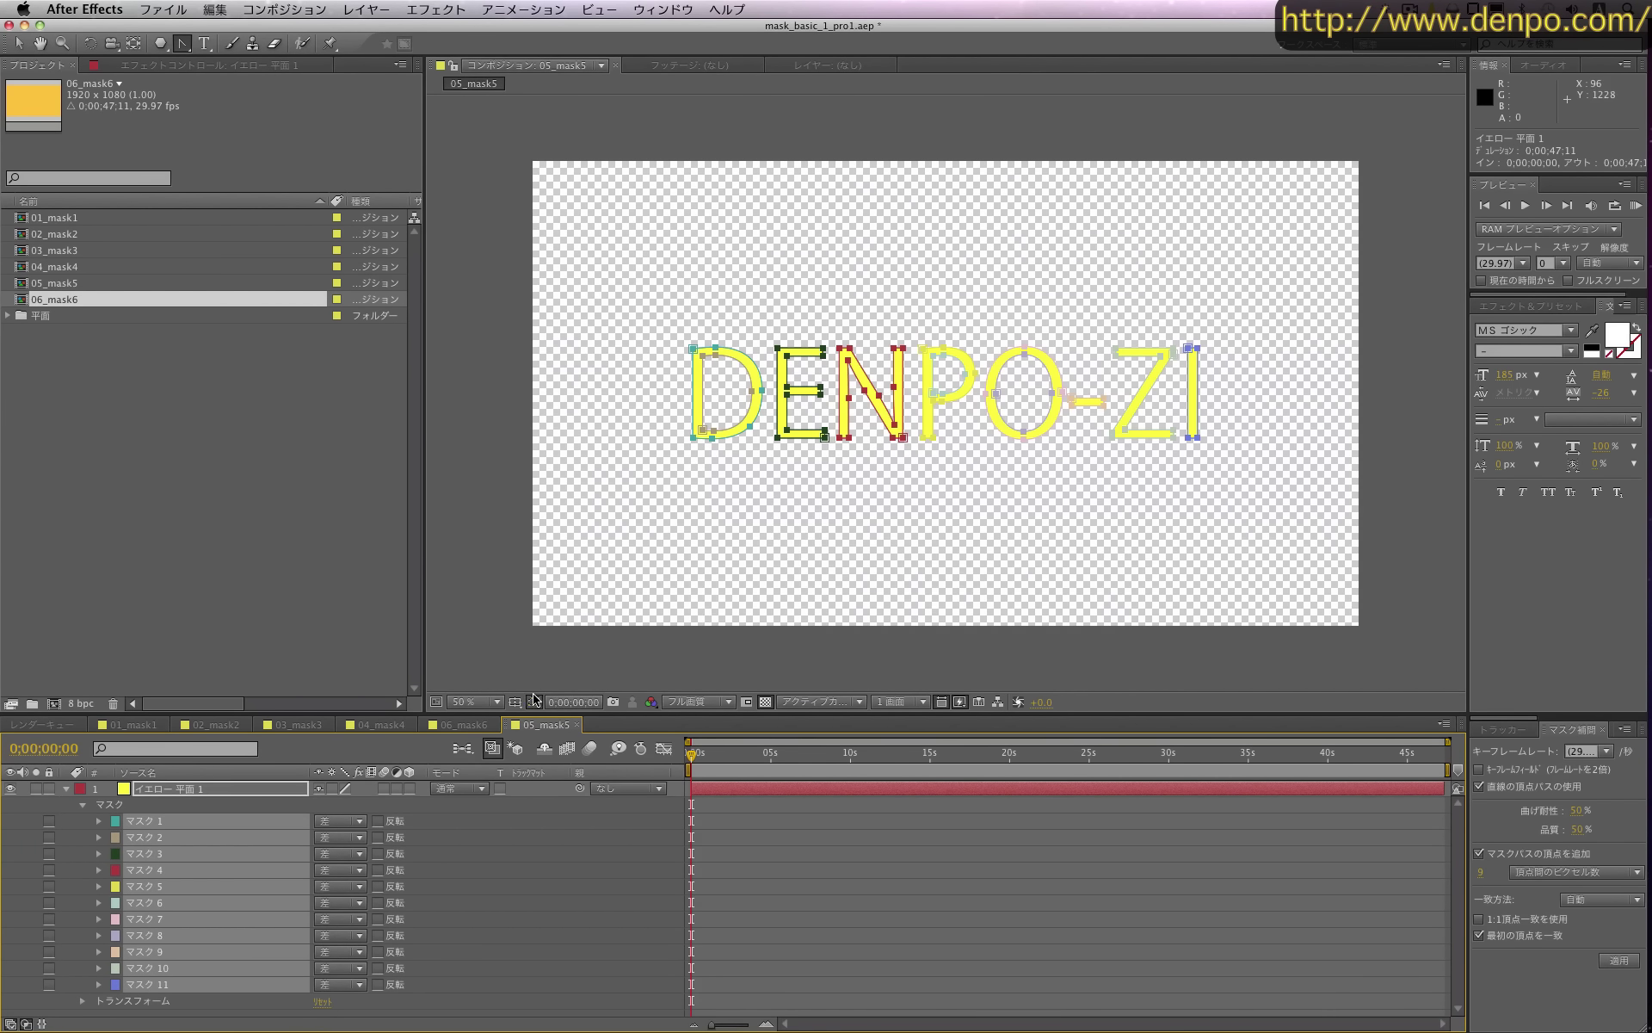
click(478, 732)
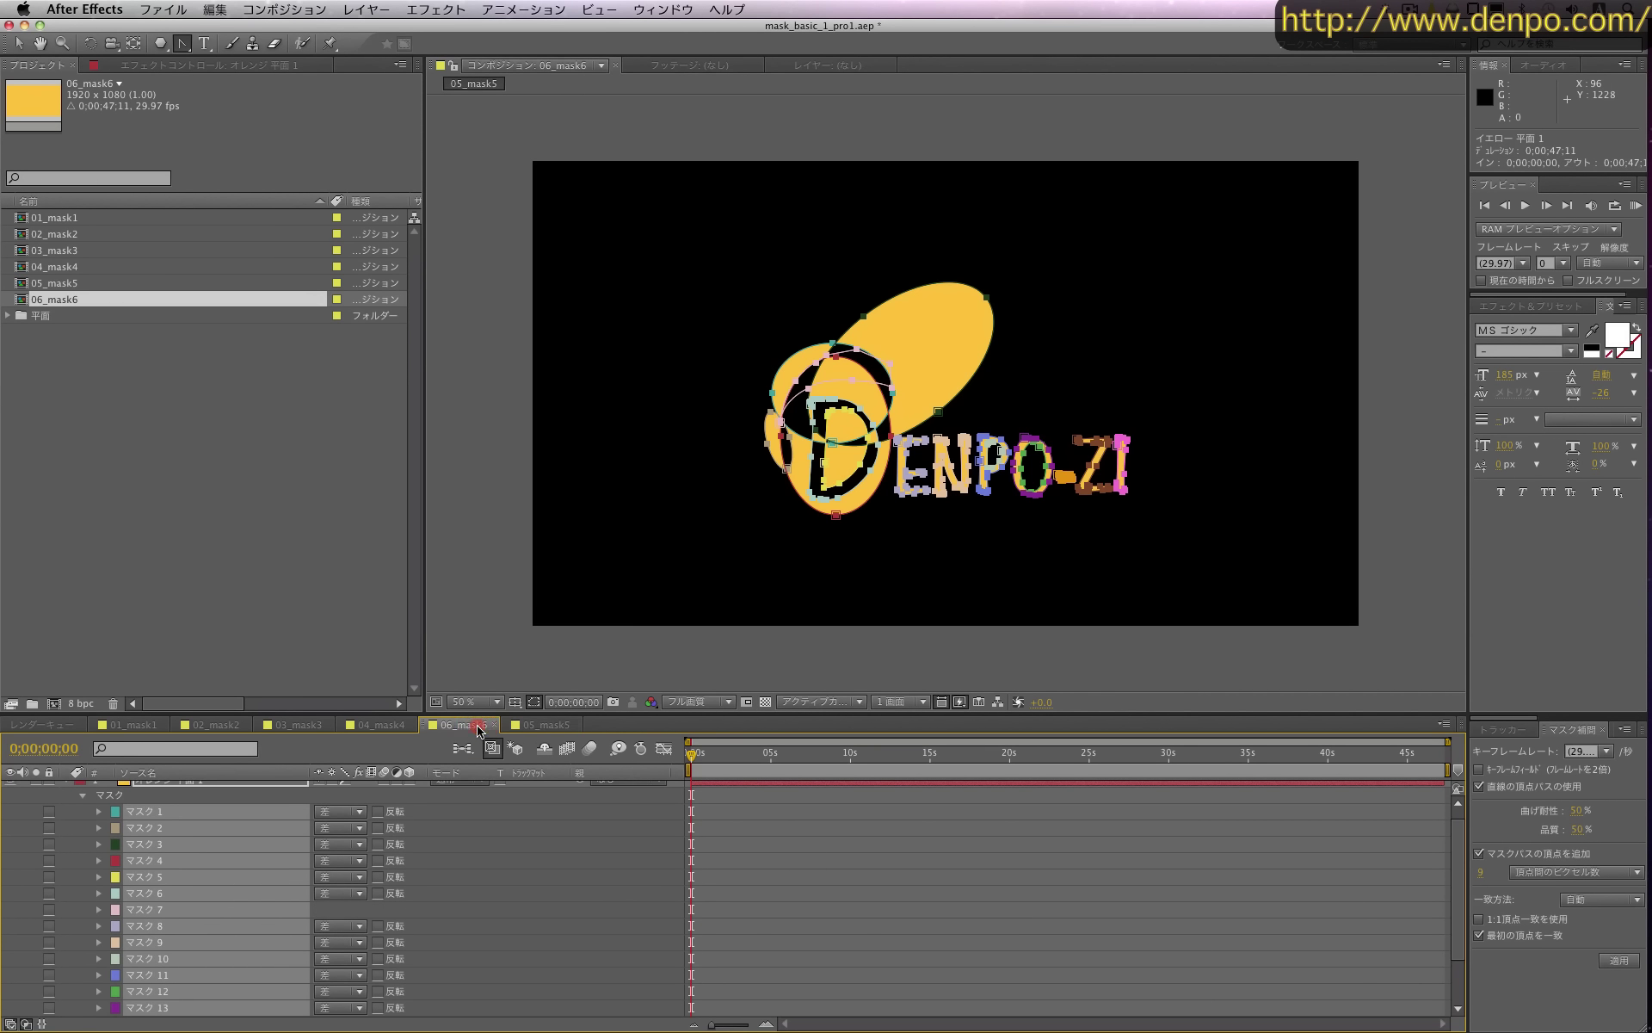
Return to 05_mask5 and toggle the DENPO-ZI mask outline display off and on
click(540, 730)
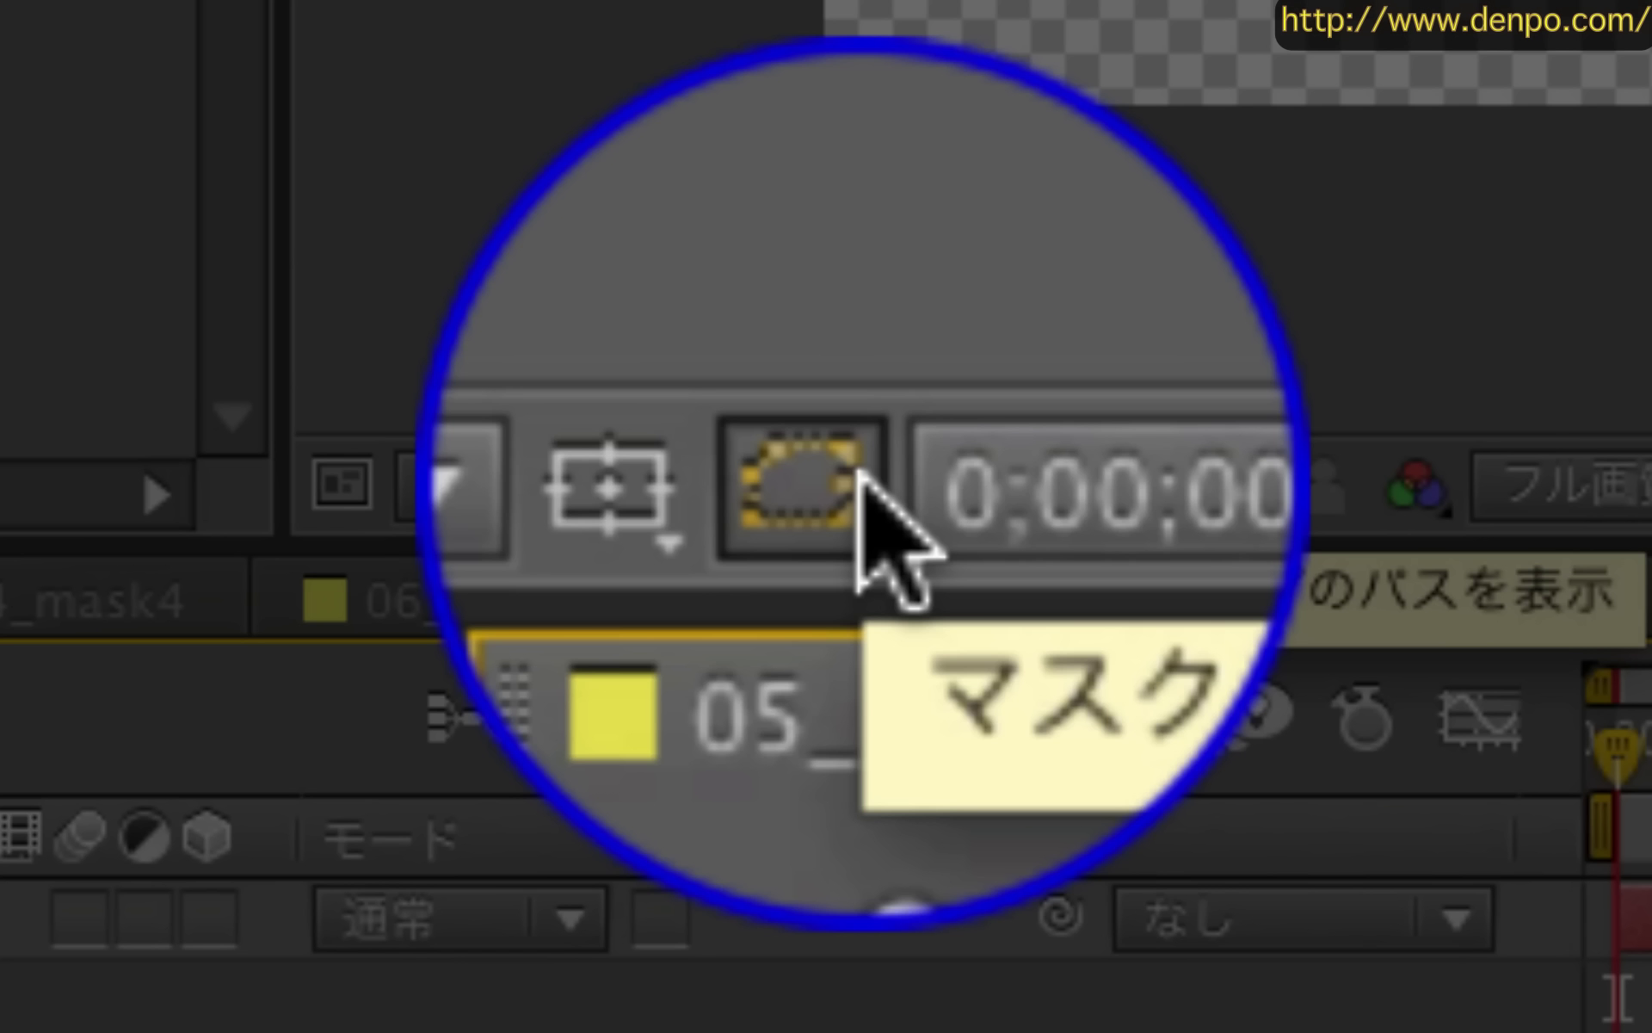
click(858, 480)
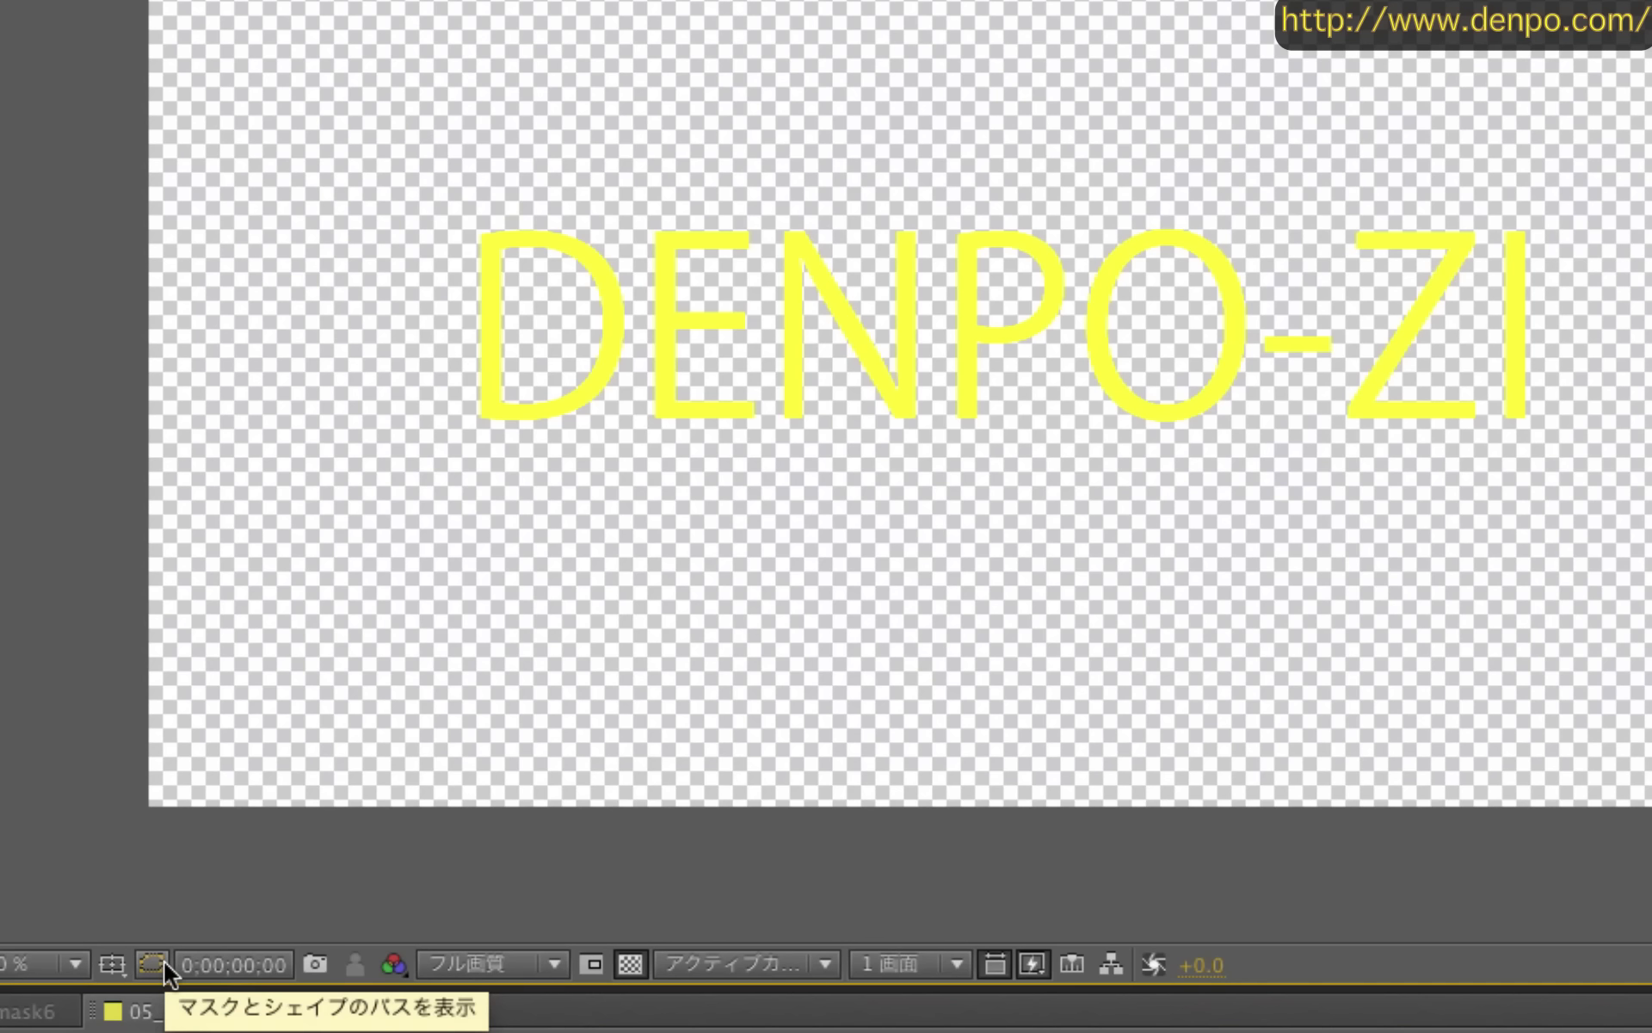
click(163, 962)
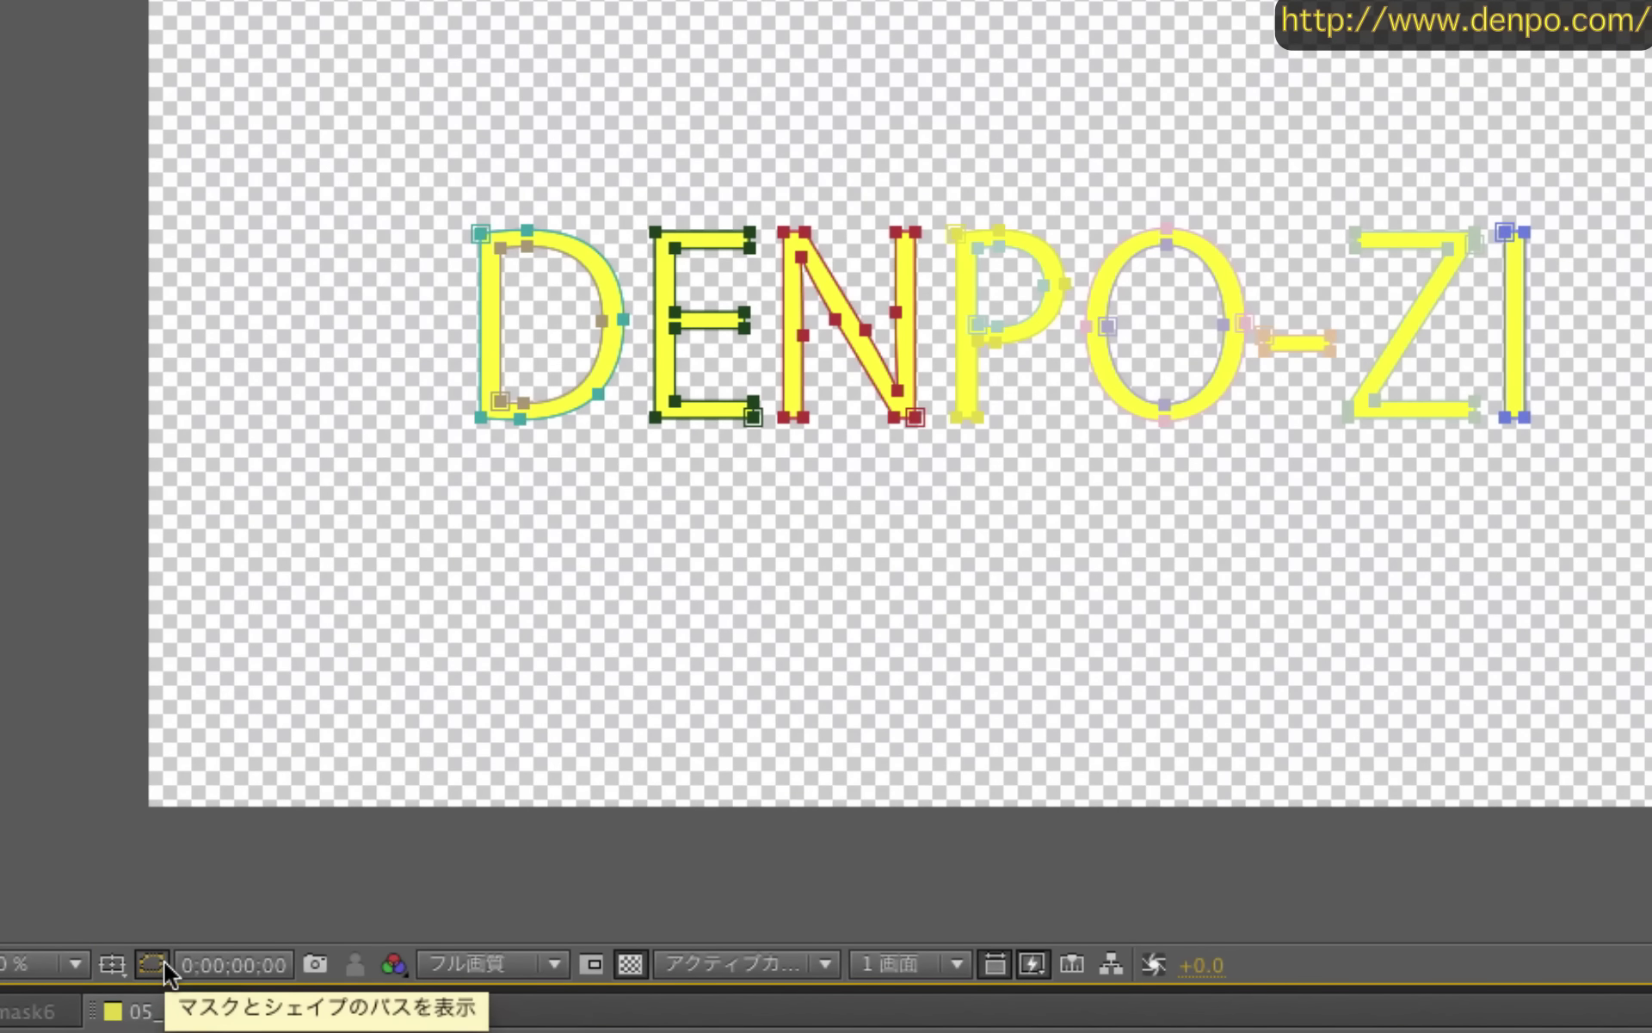
click(163, 962)
click(164, 962)
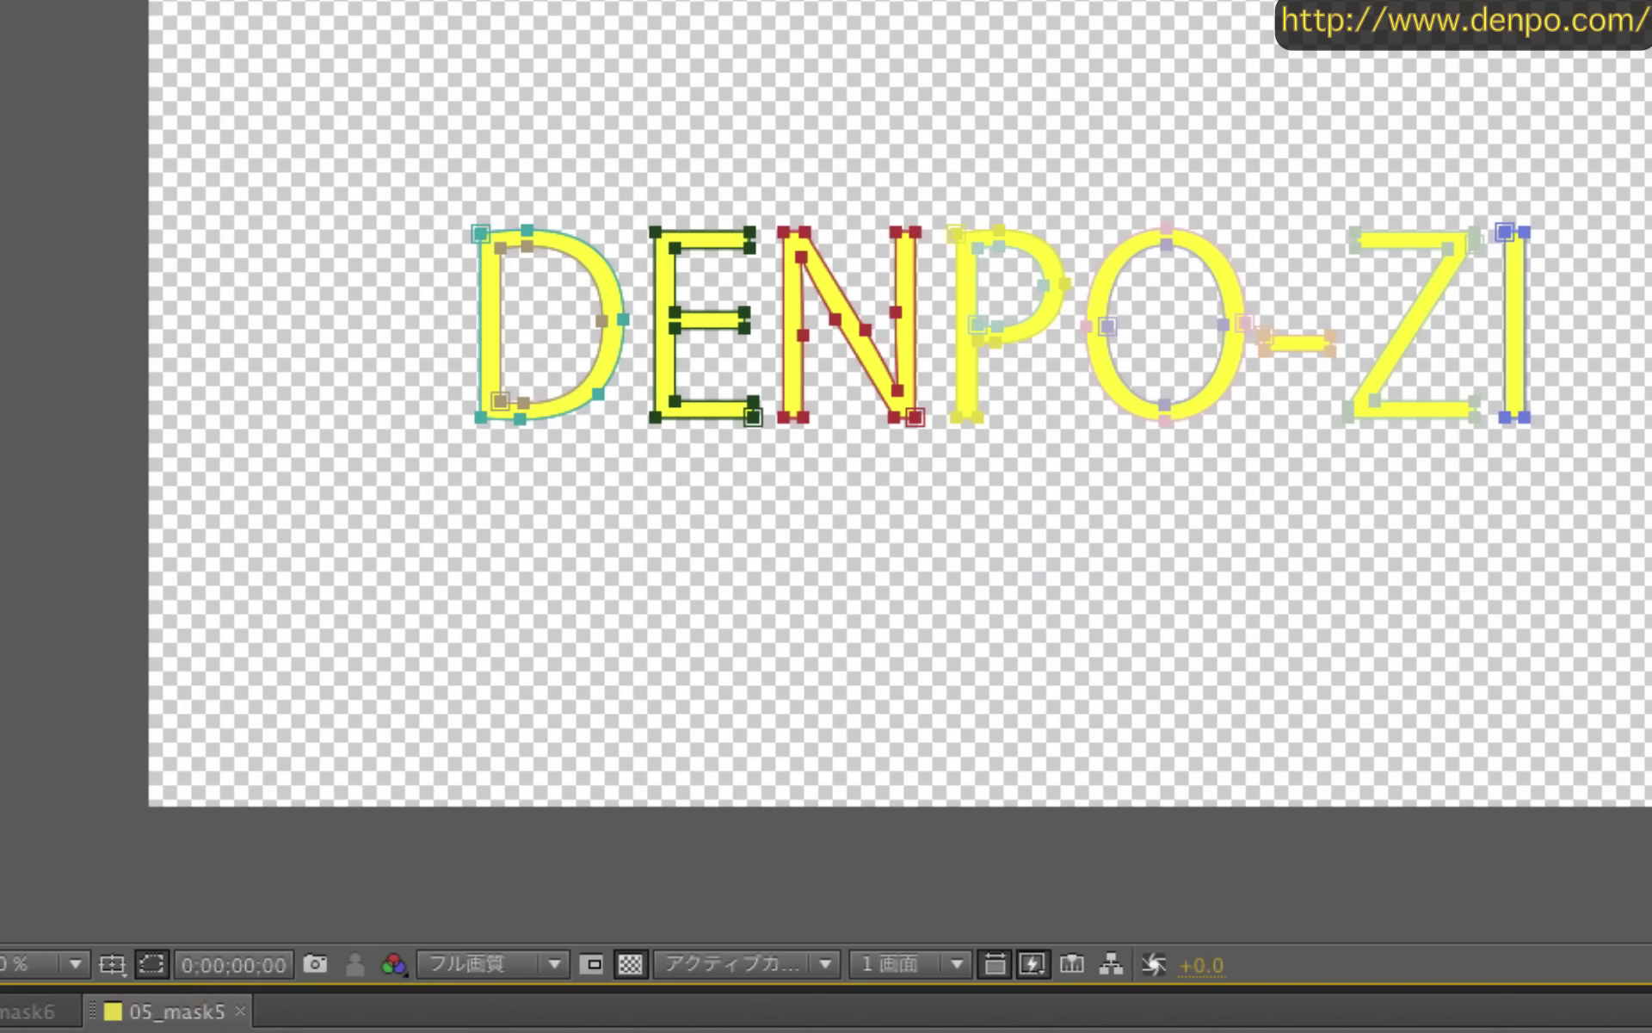
click(168, 1011)
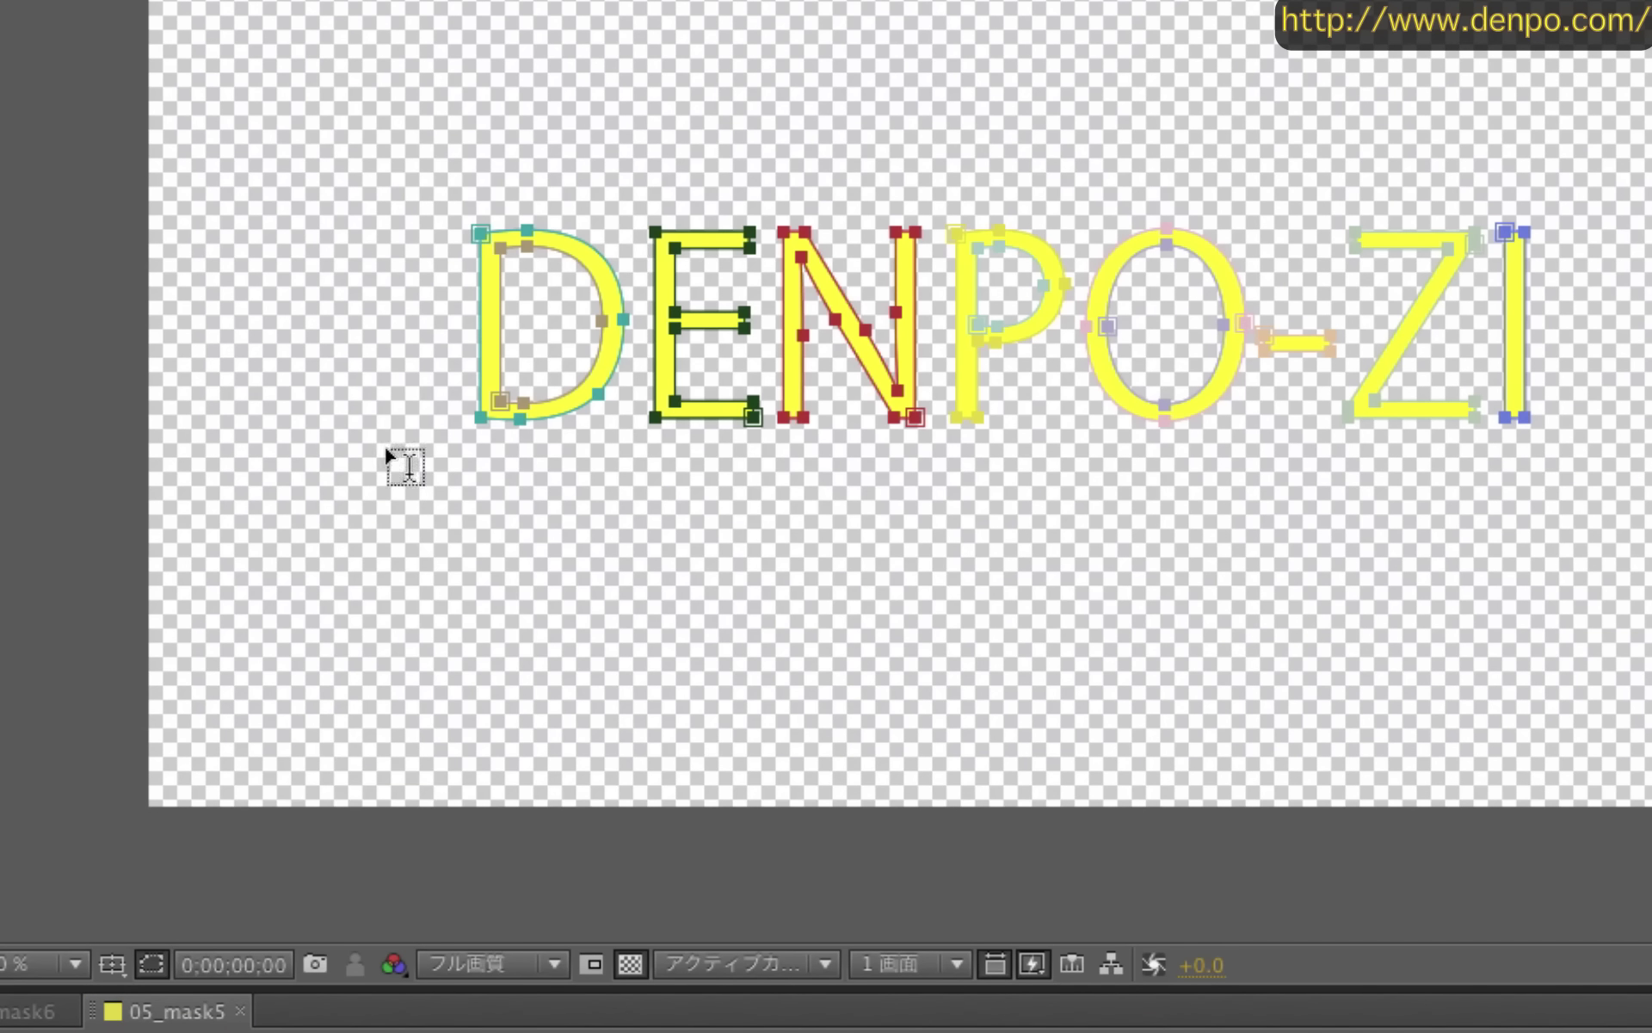
Add an enlarged red 'DENPO-ZI' text layer positioned beneath the yellow masked letters
click(478, 585)
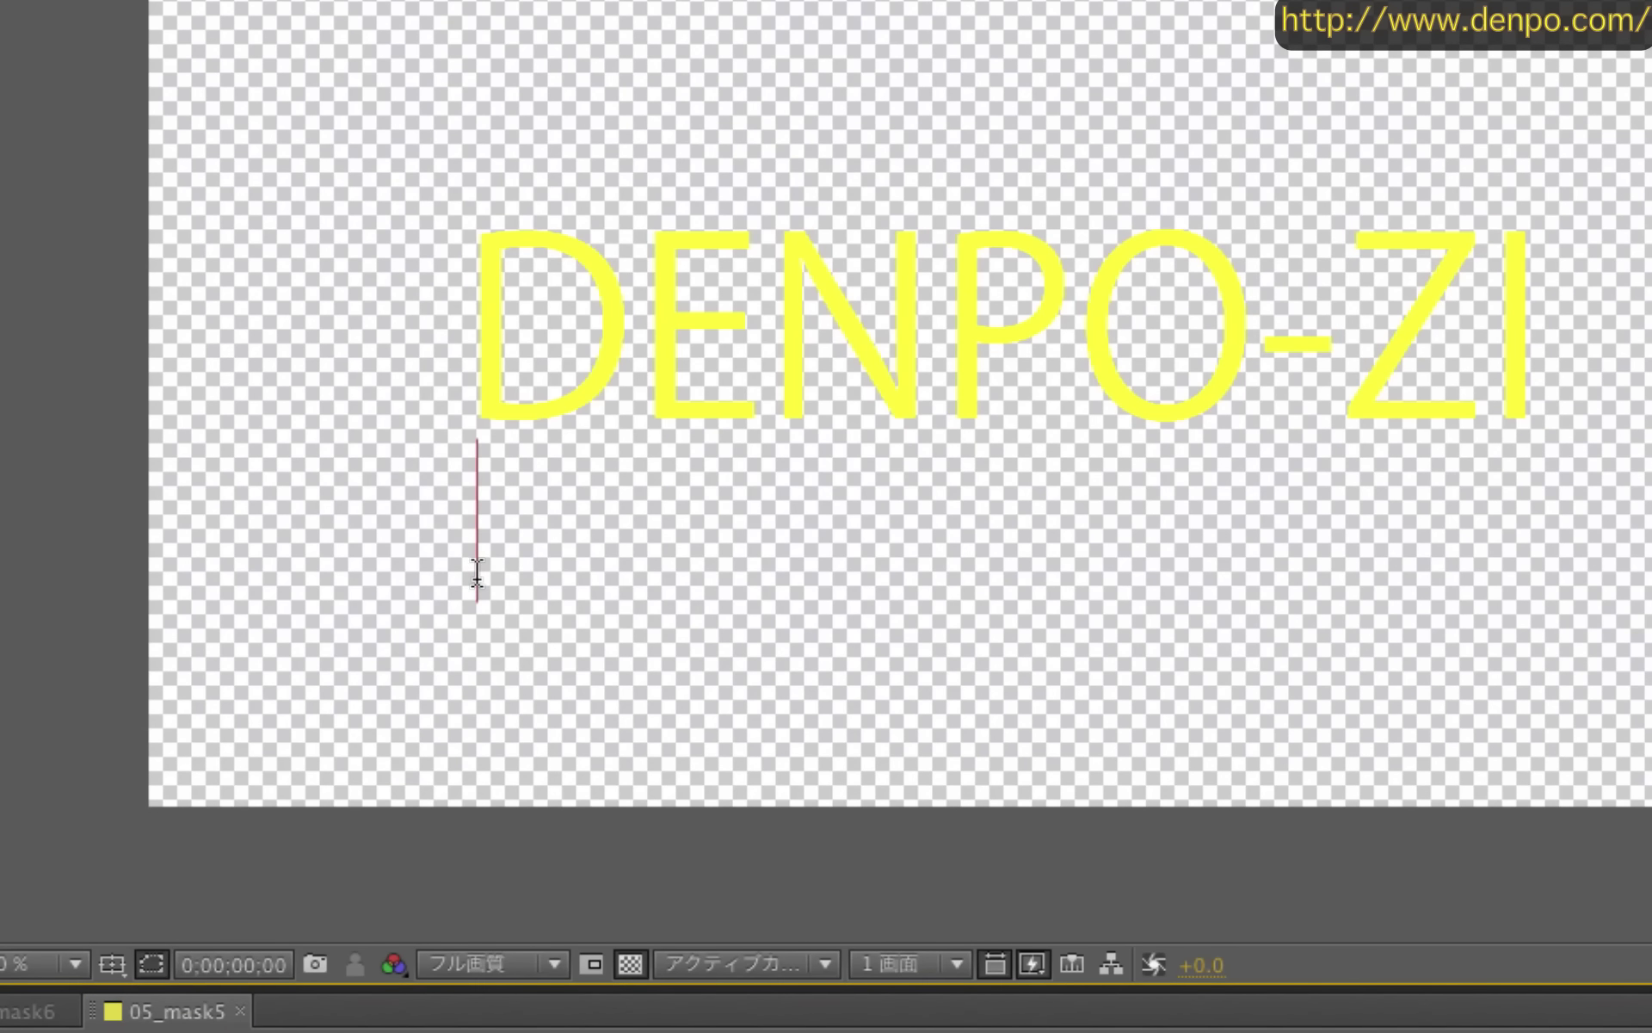
text(DEN)
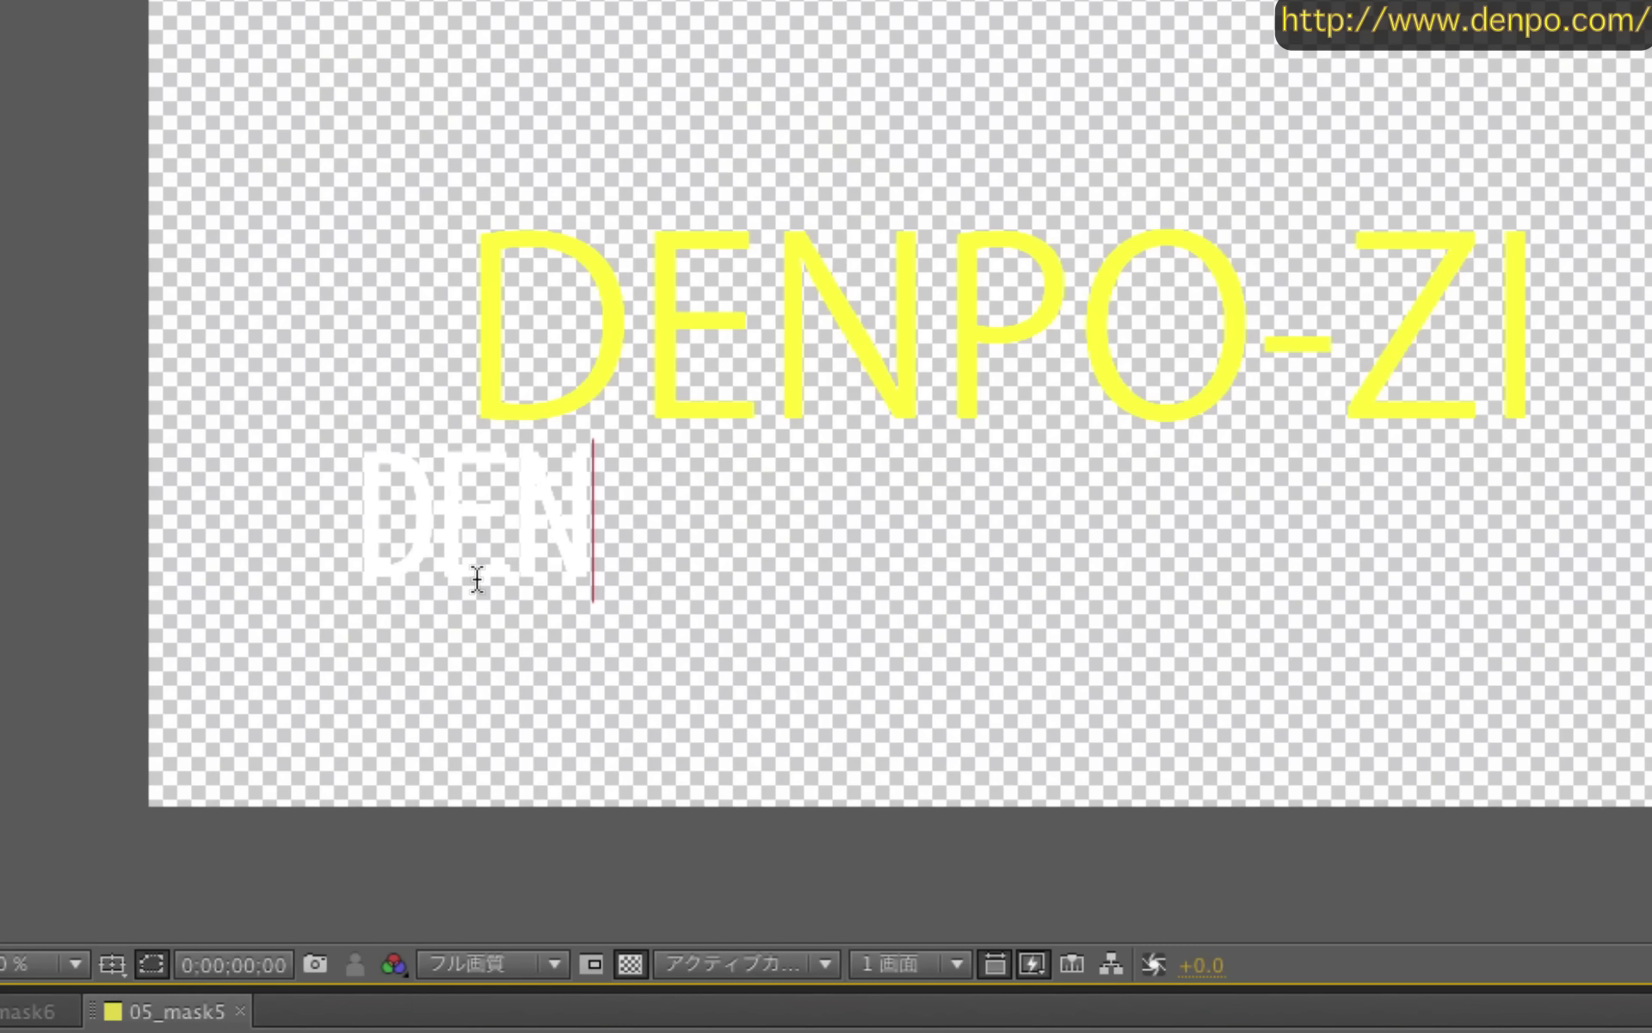
text(PO-ZI)
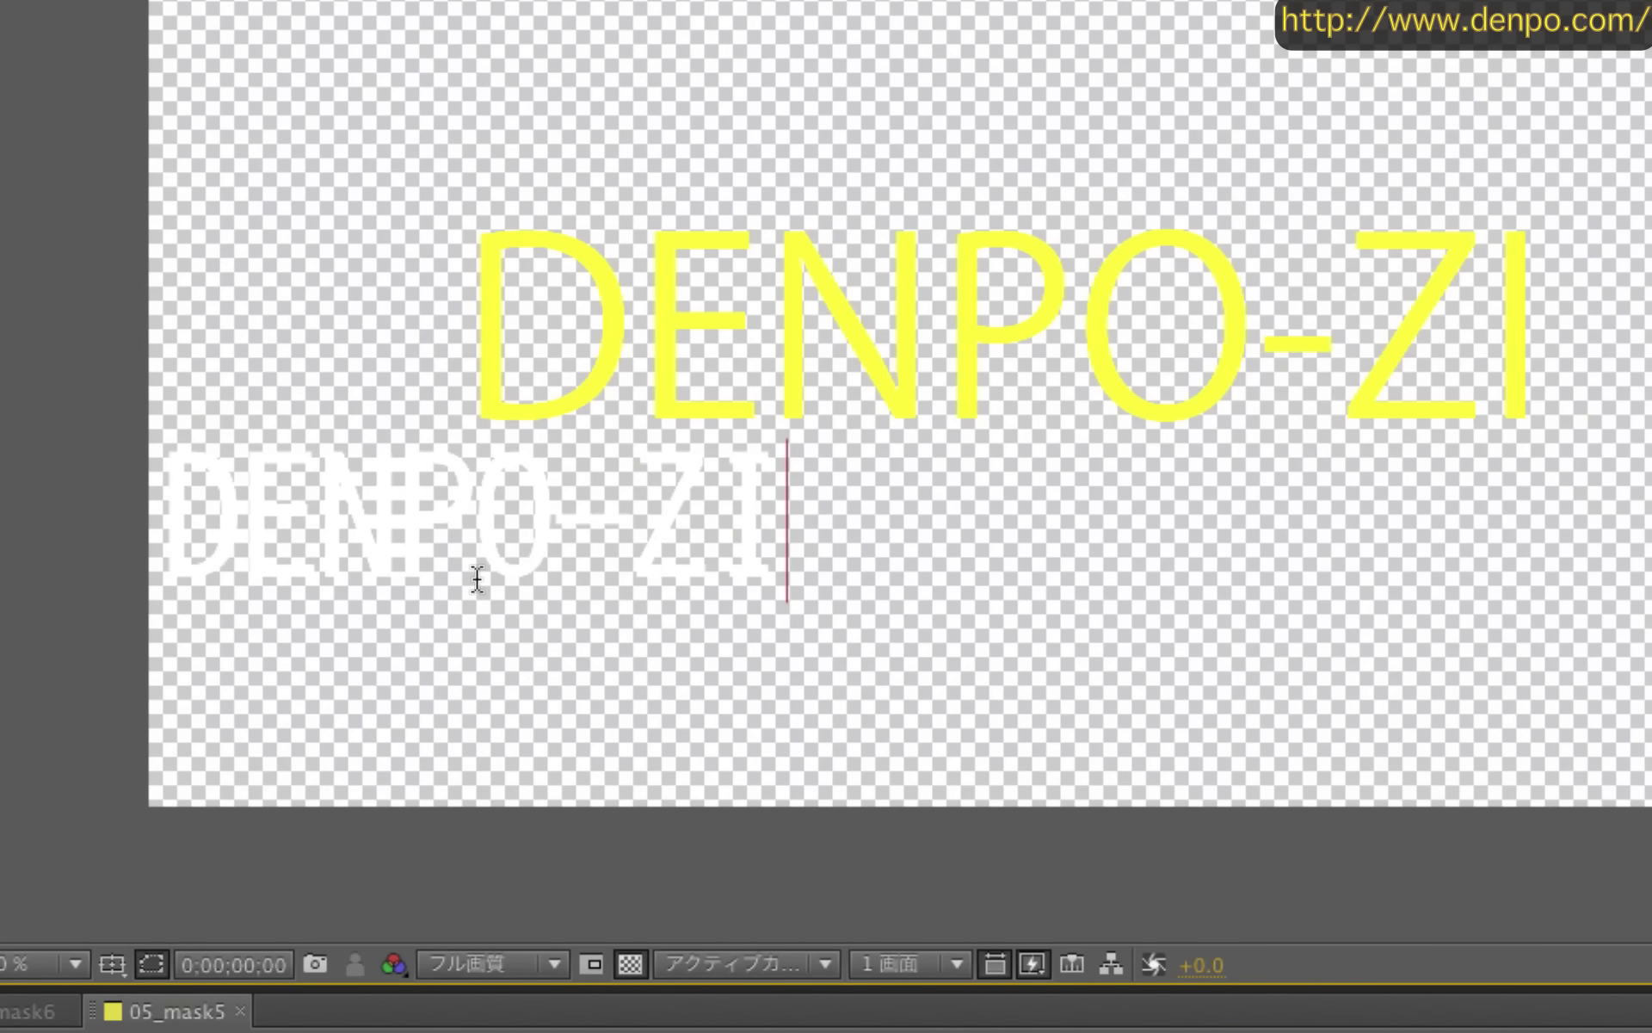
key(super+a)
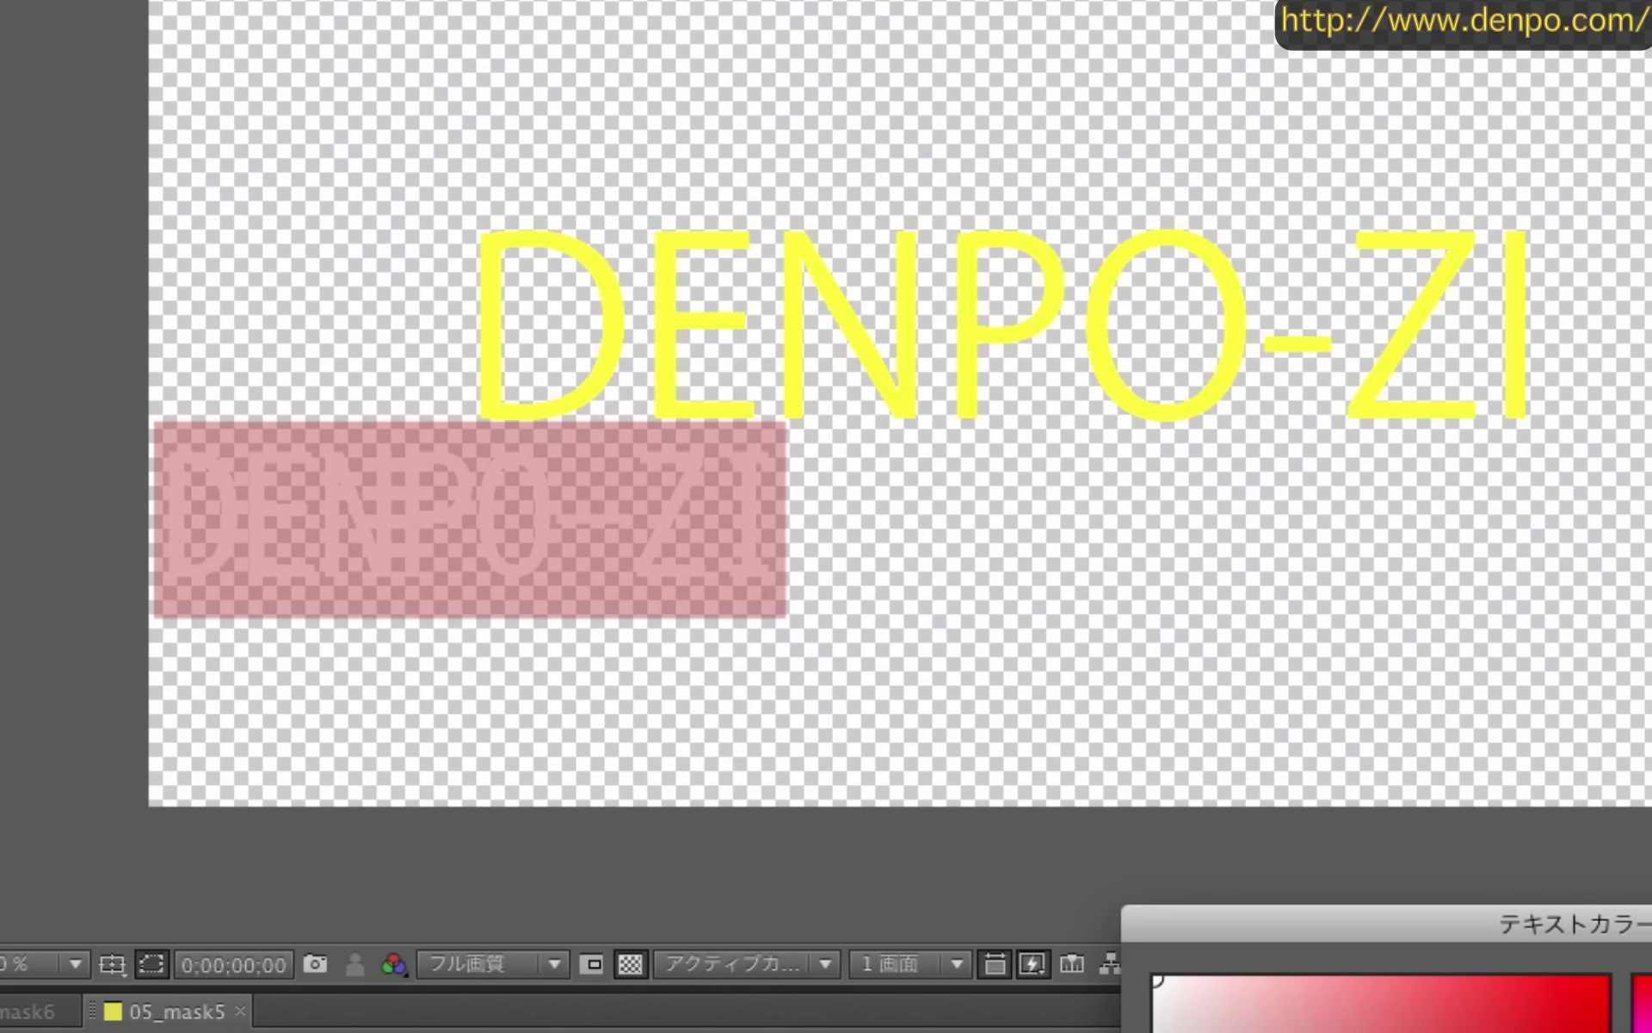
click(1604, 1005)
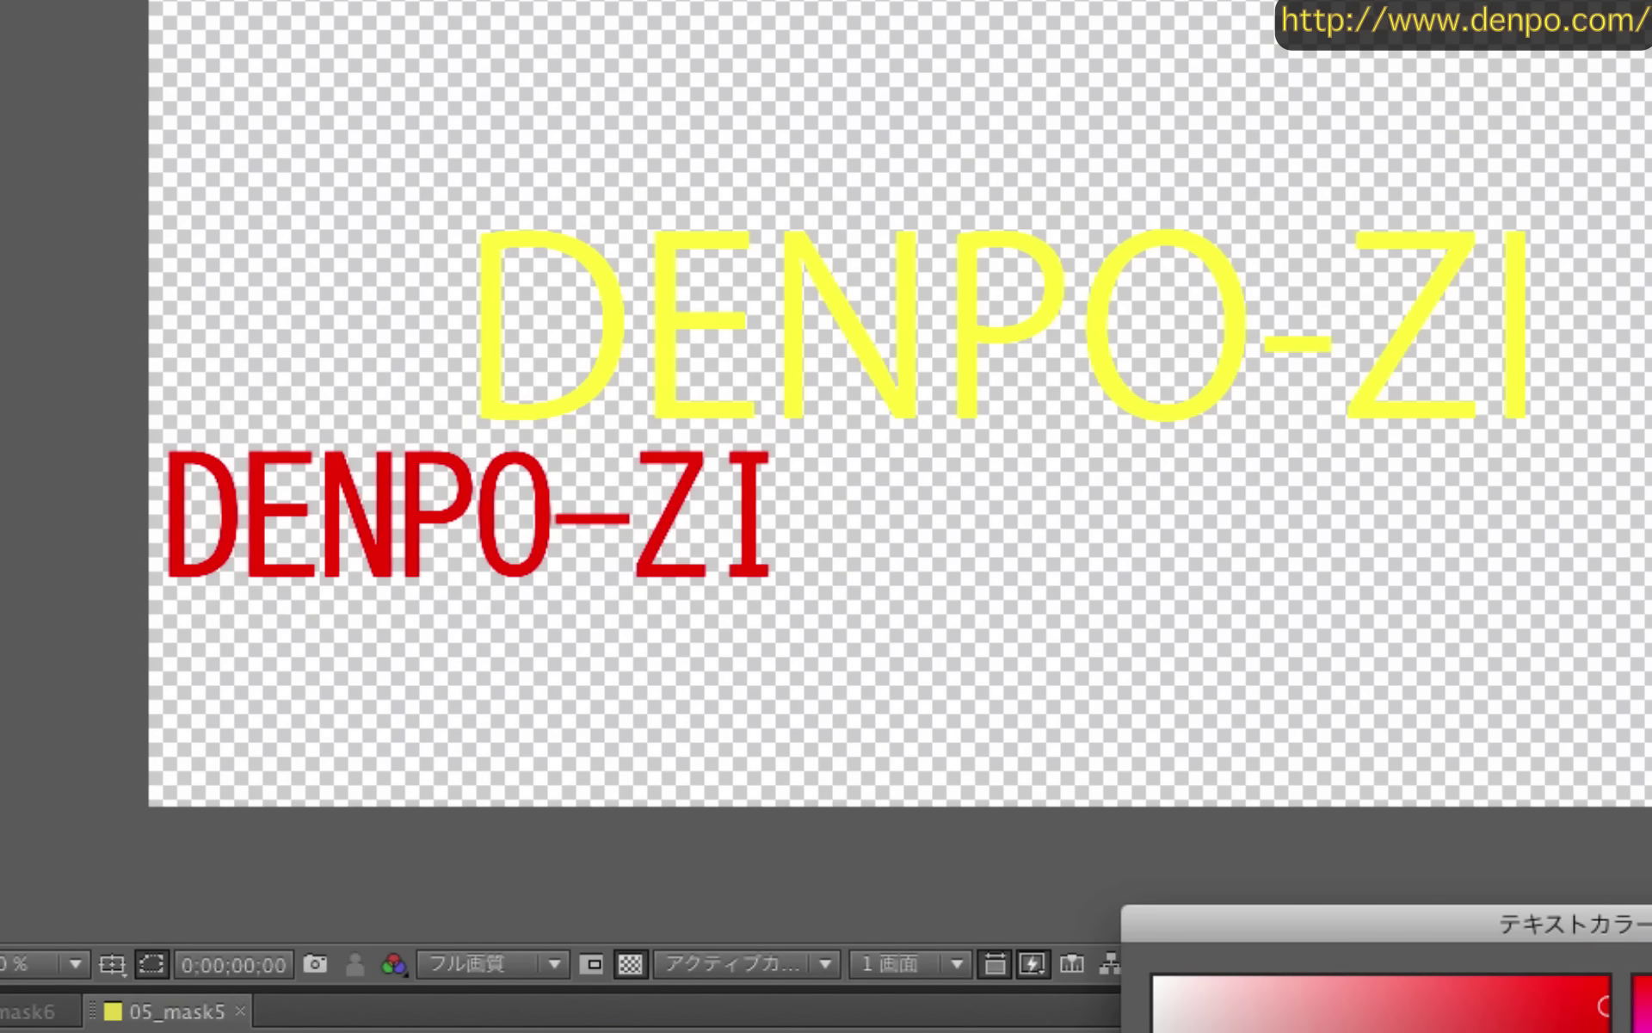
key(Return)
key(super+shift+period)
key(super+shift+period)
key(super+shift+period)
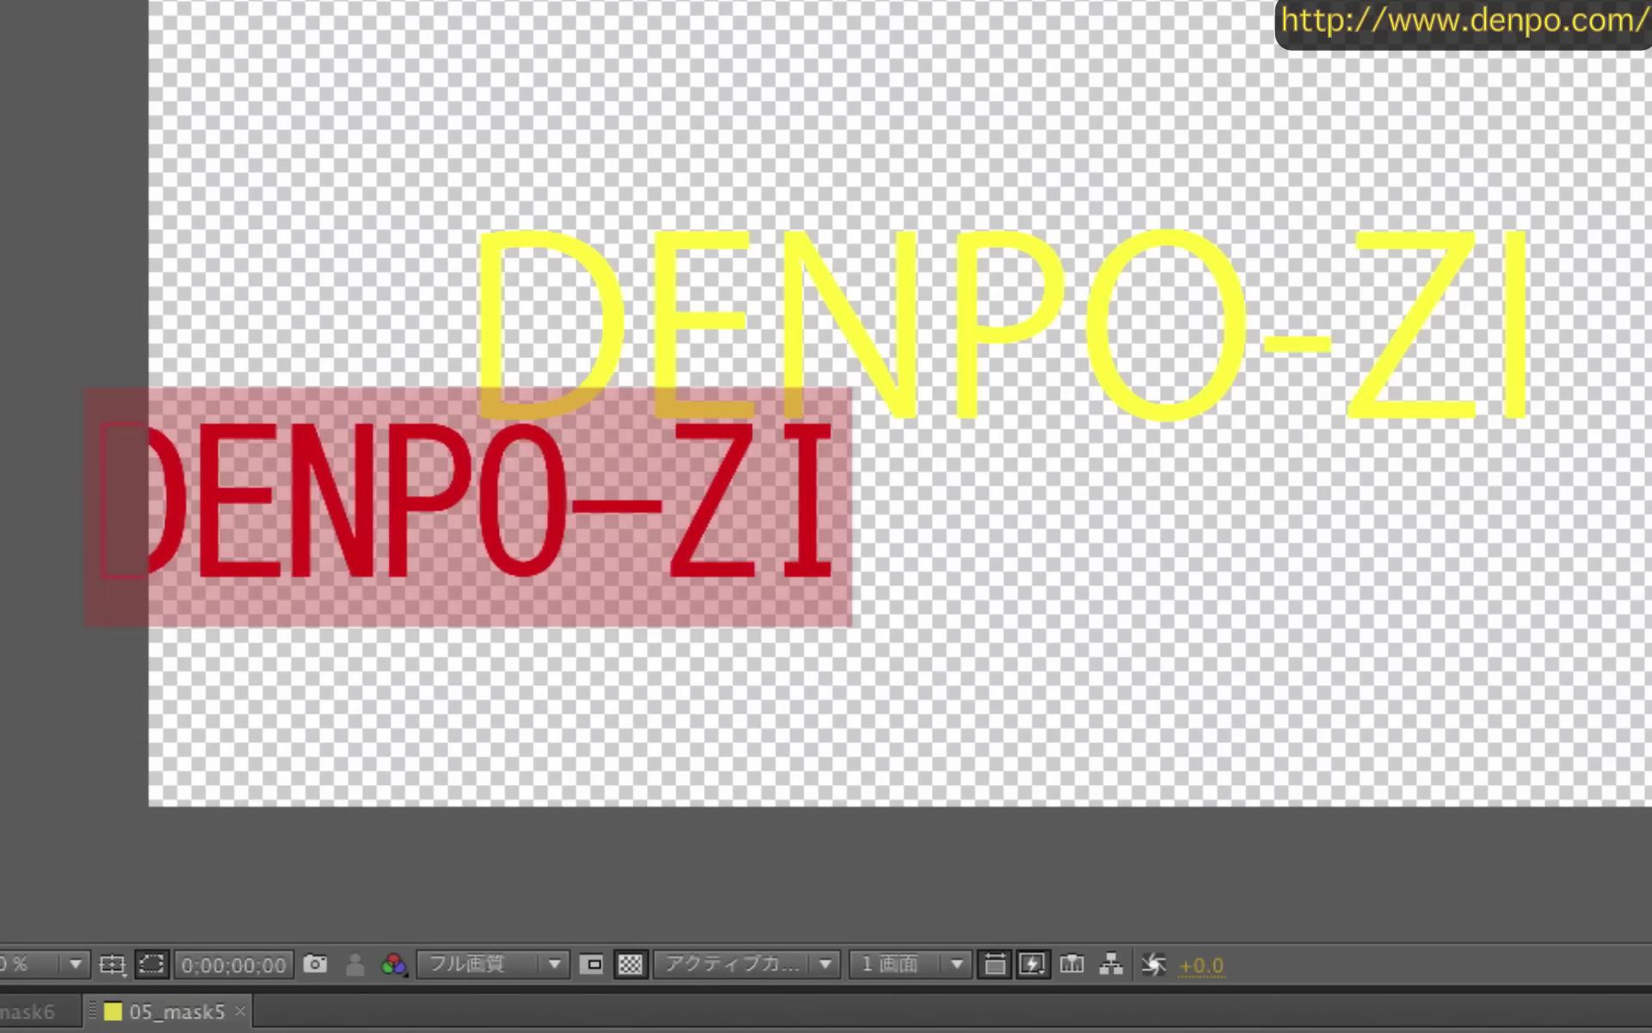
key(KP_Enter)
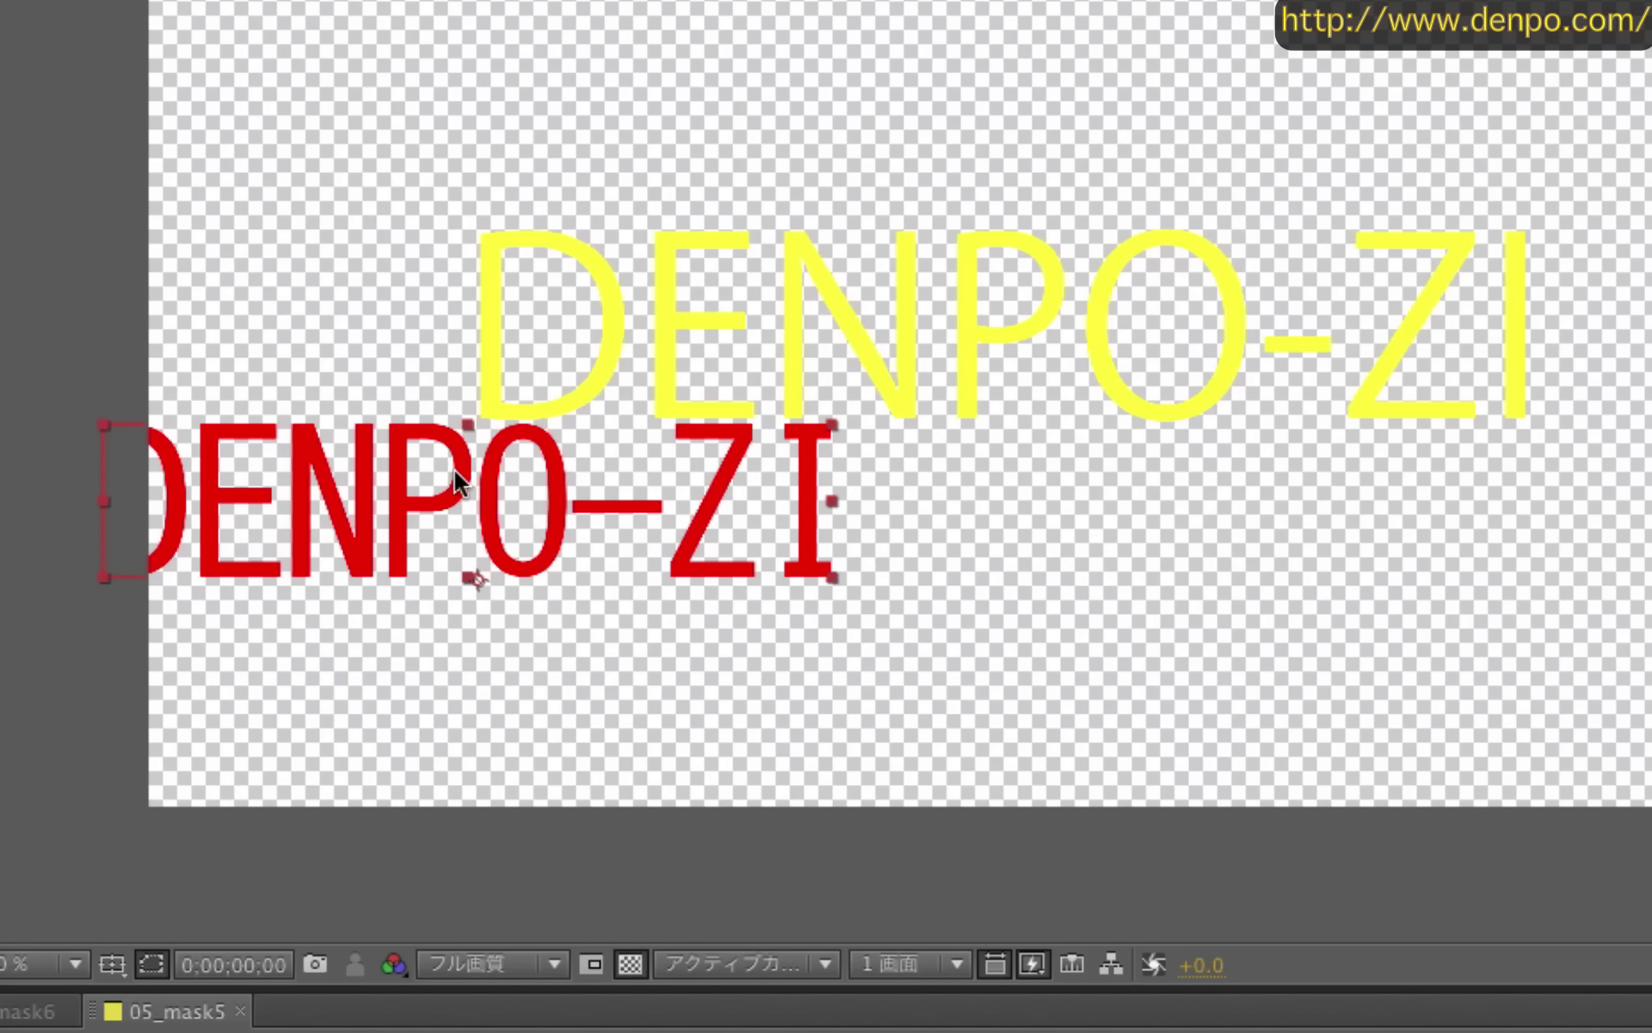
drag(557, 488, 1065, 551)
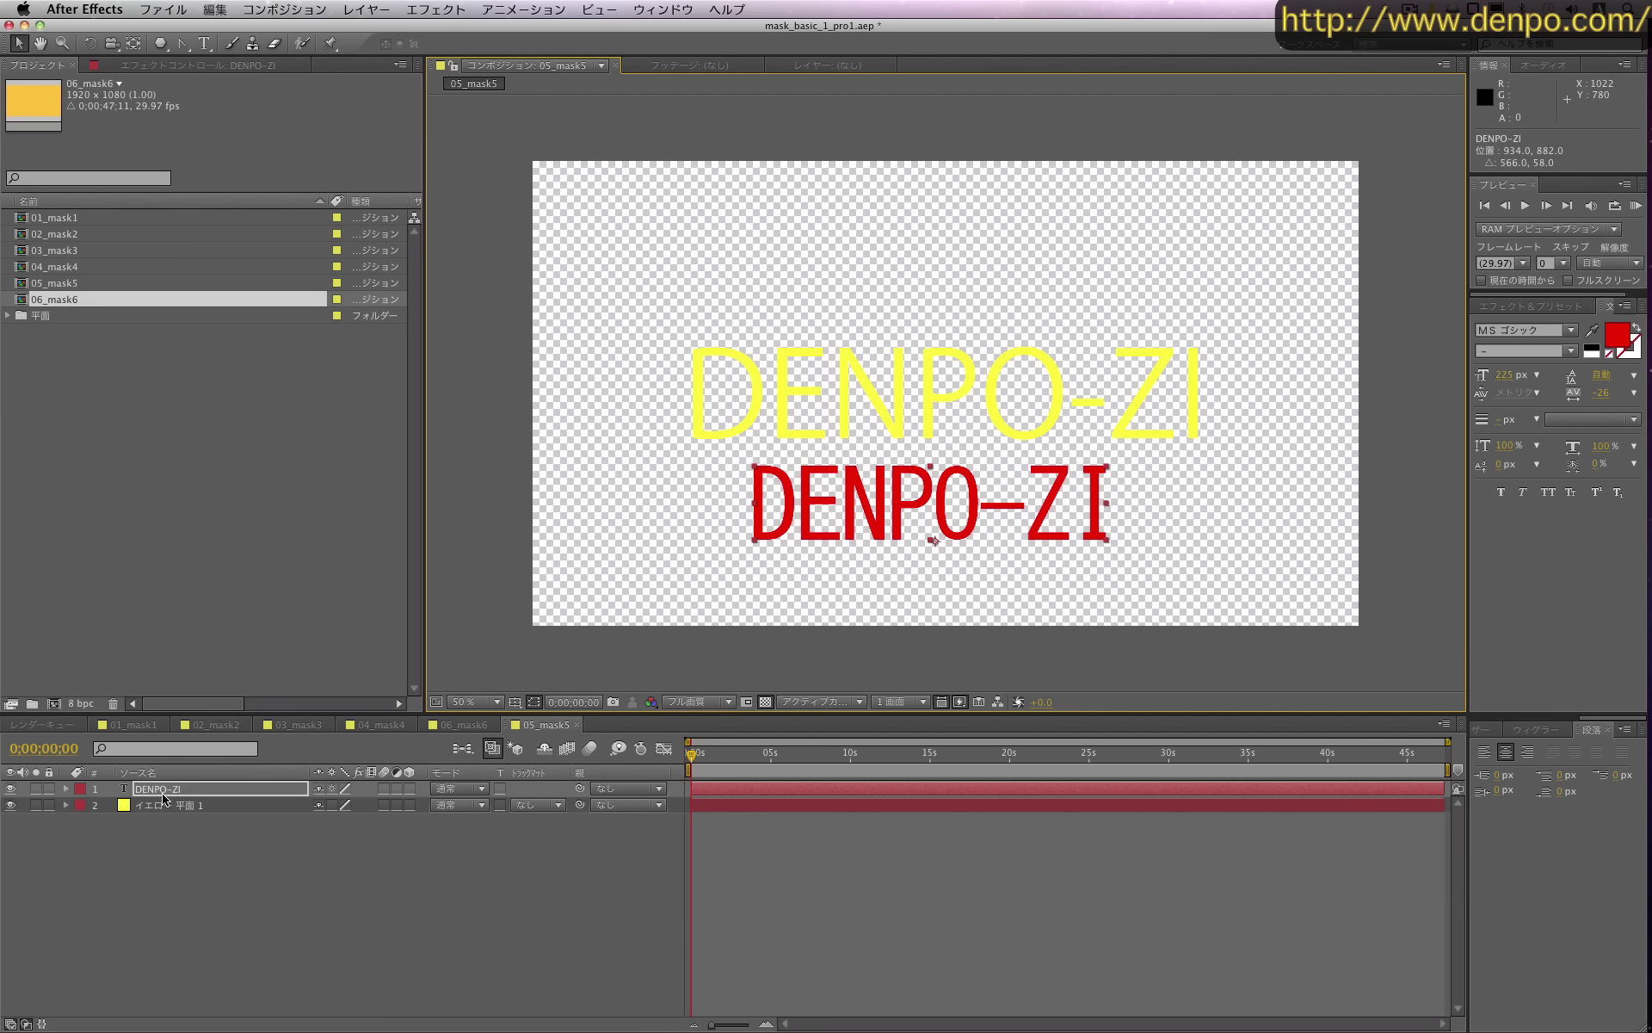
Run Create Masks from Text on the DENPO-ZI layer and expand the outline layer's letter masks
click(168, 792)
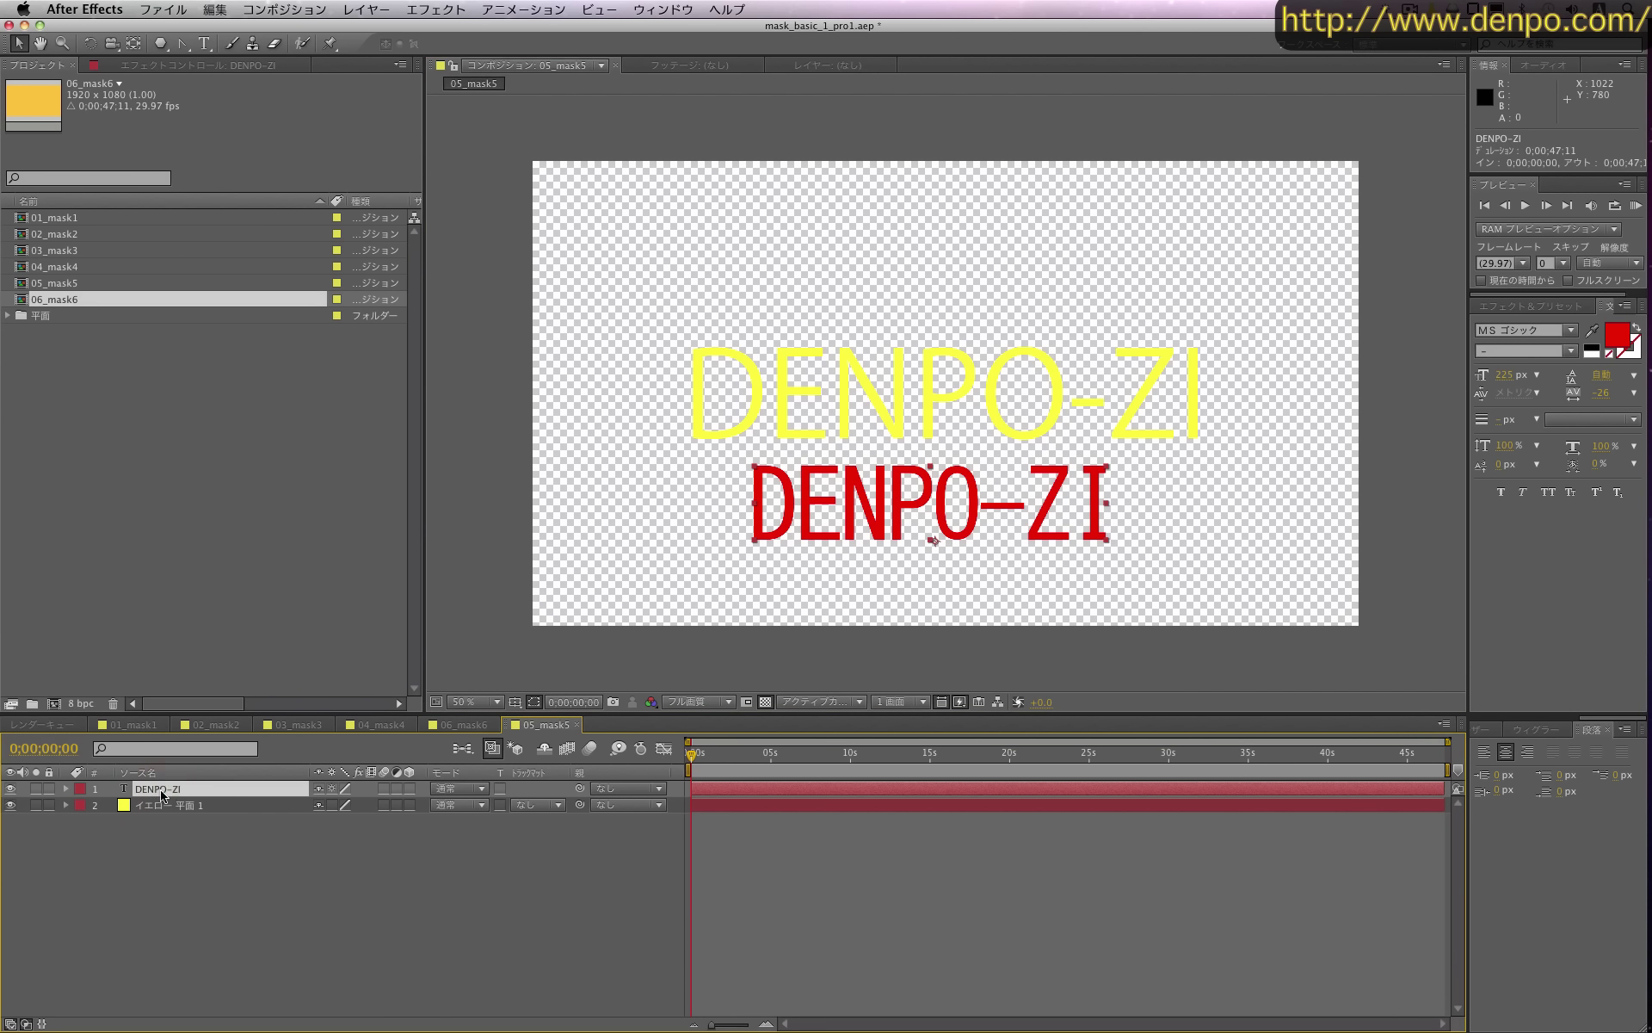
click(352, 7)
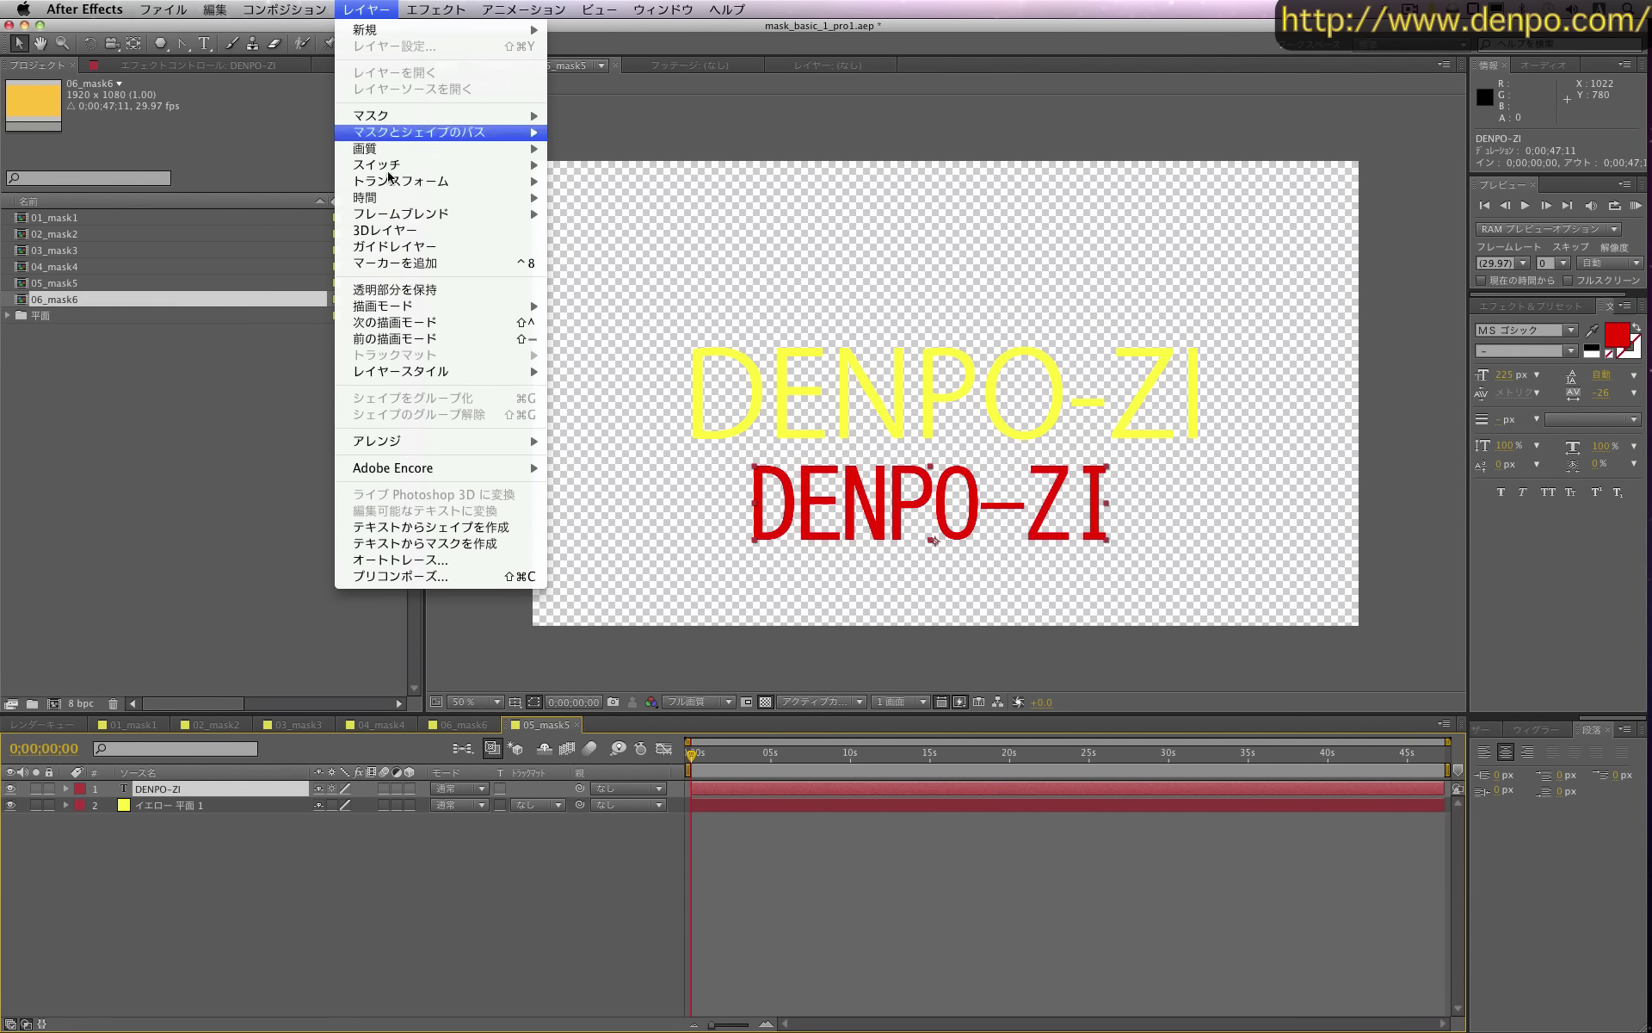
click(503, 545)
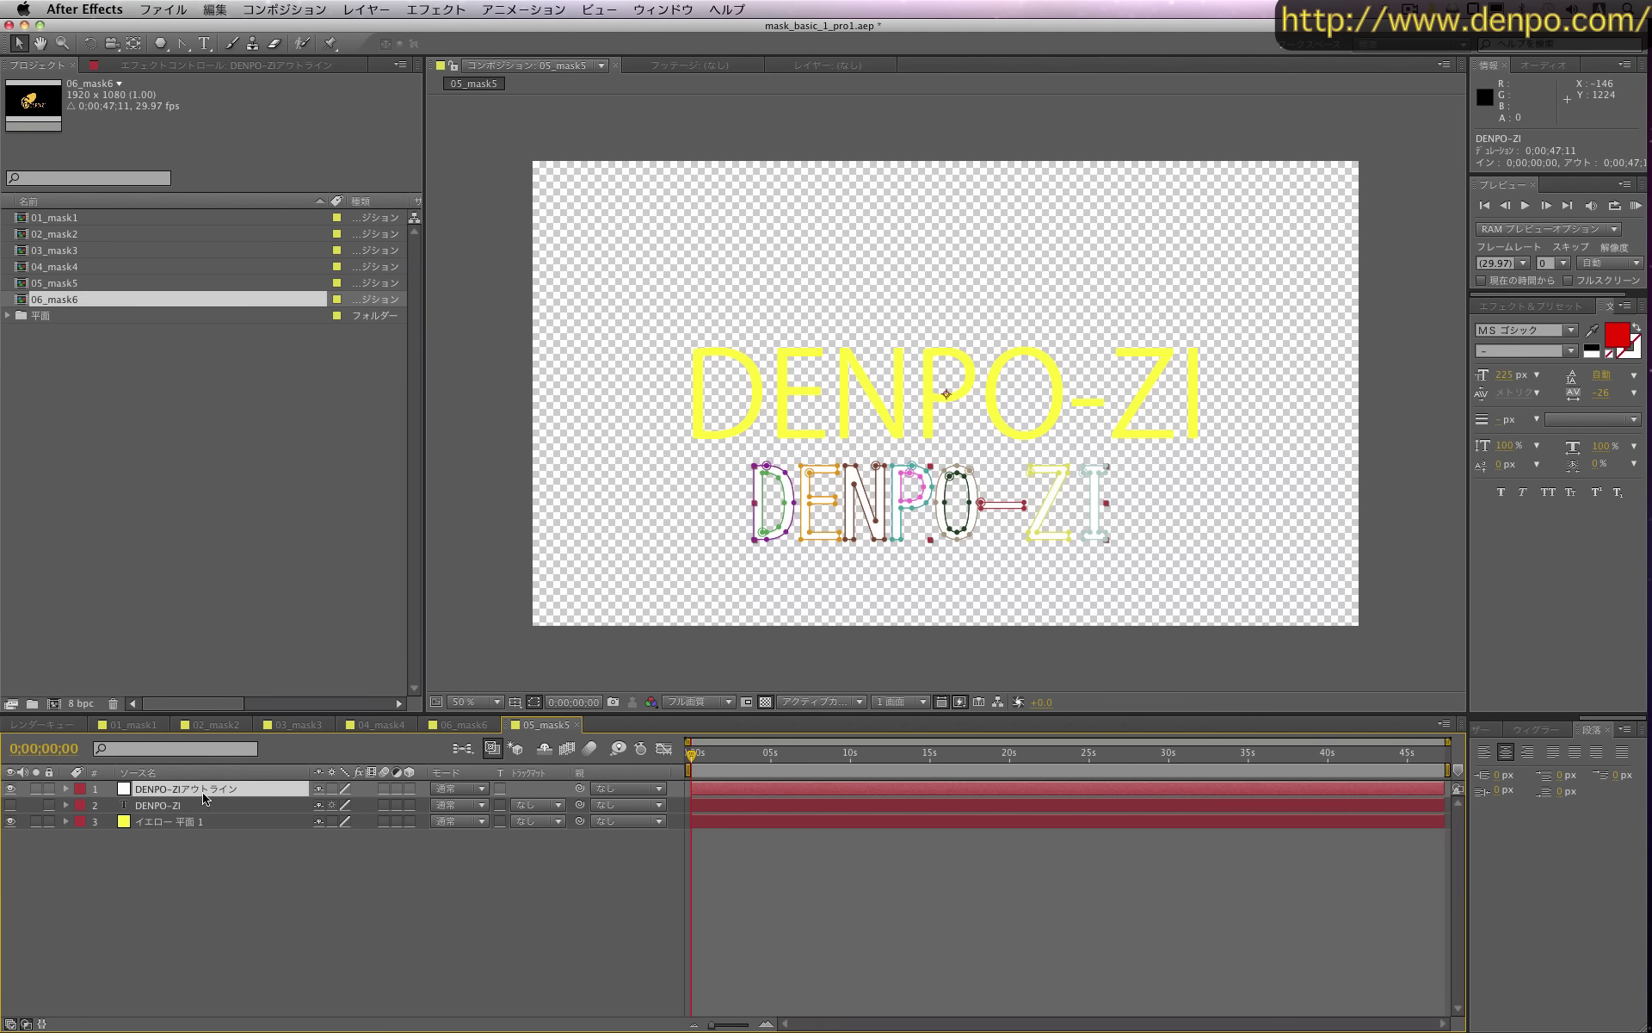
click(66, 789)
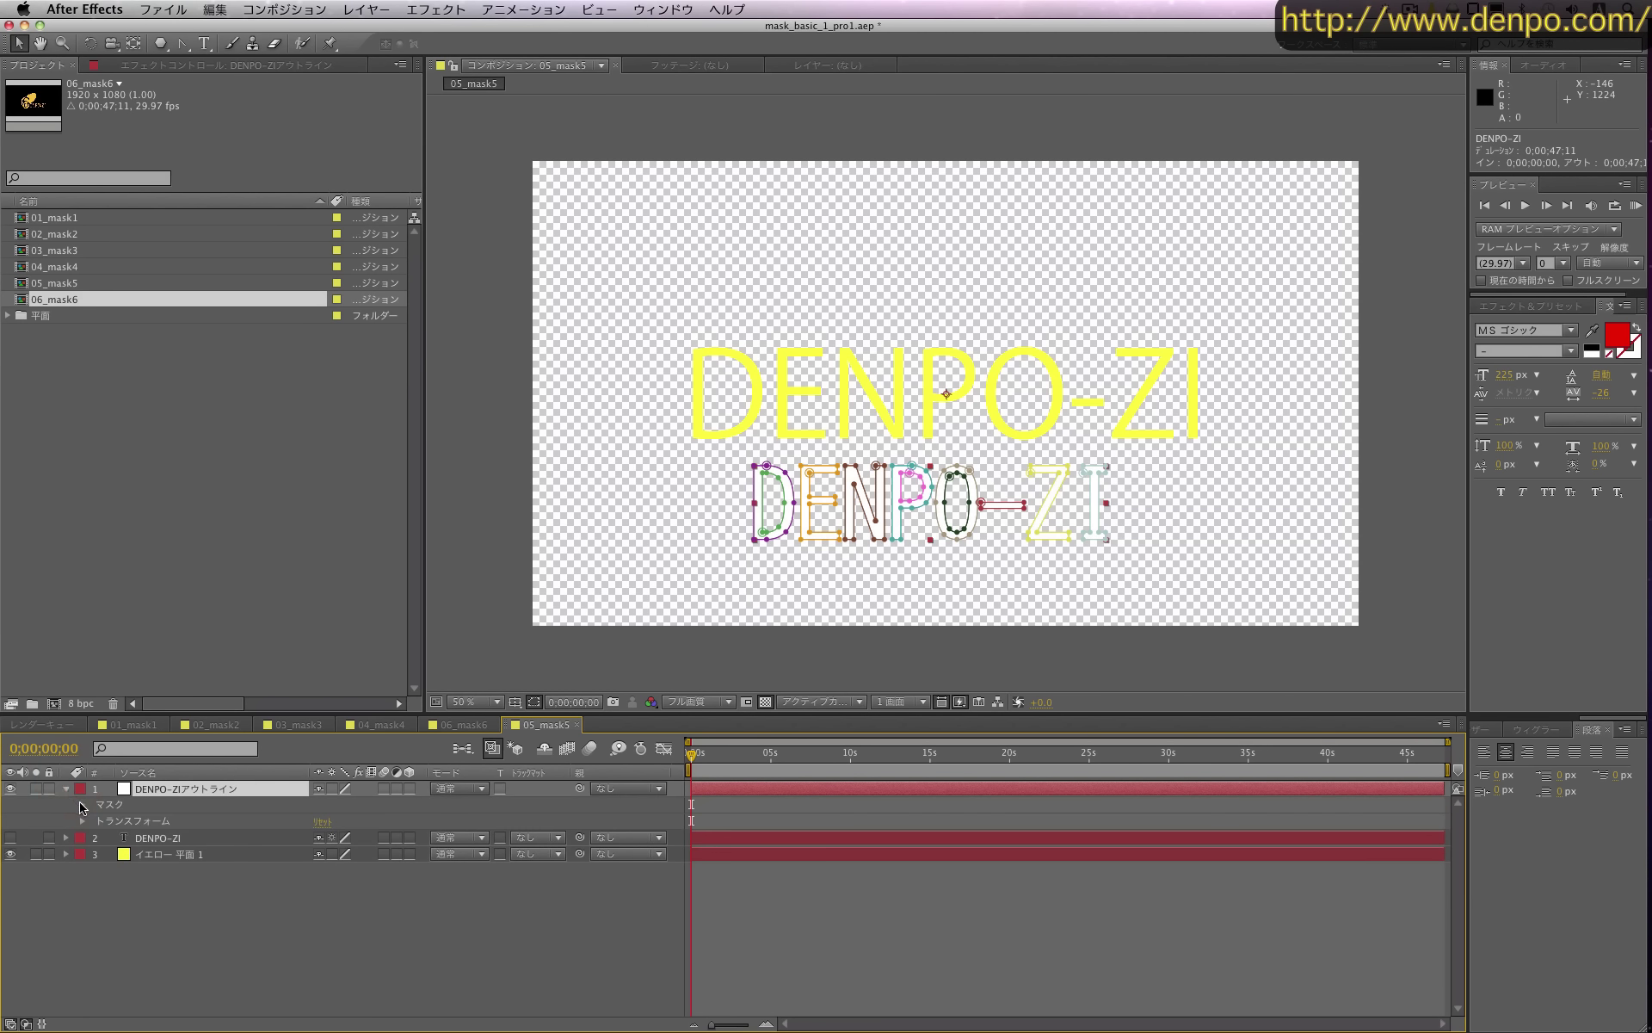
click(82, 803)
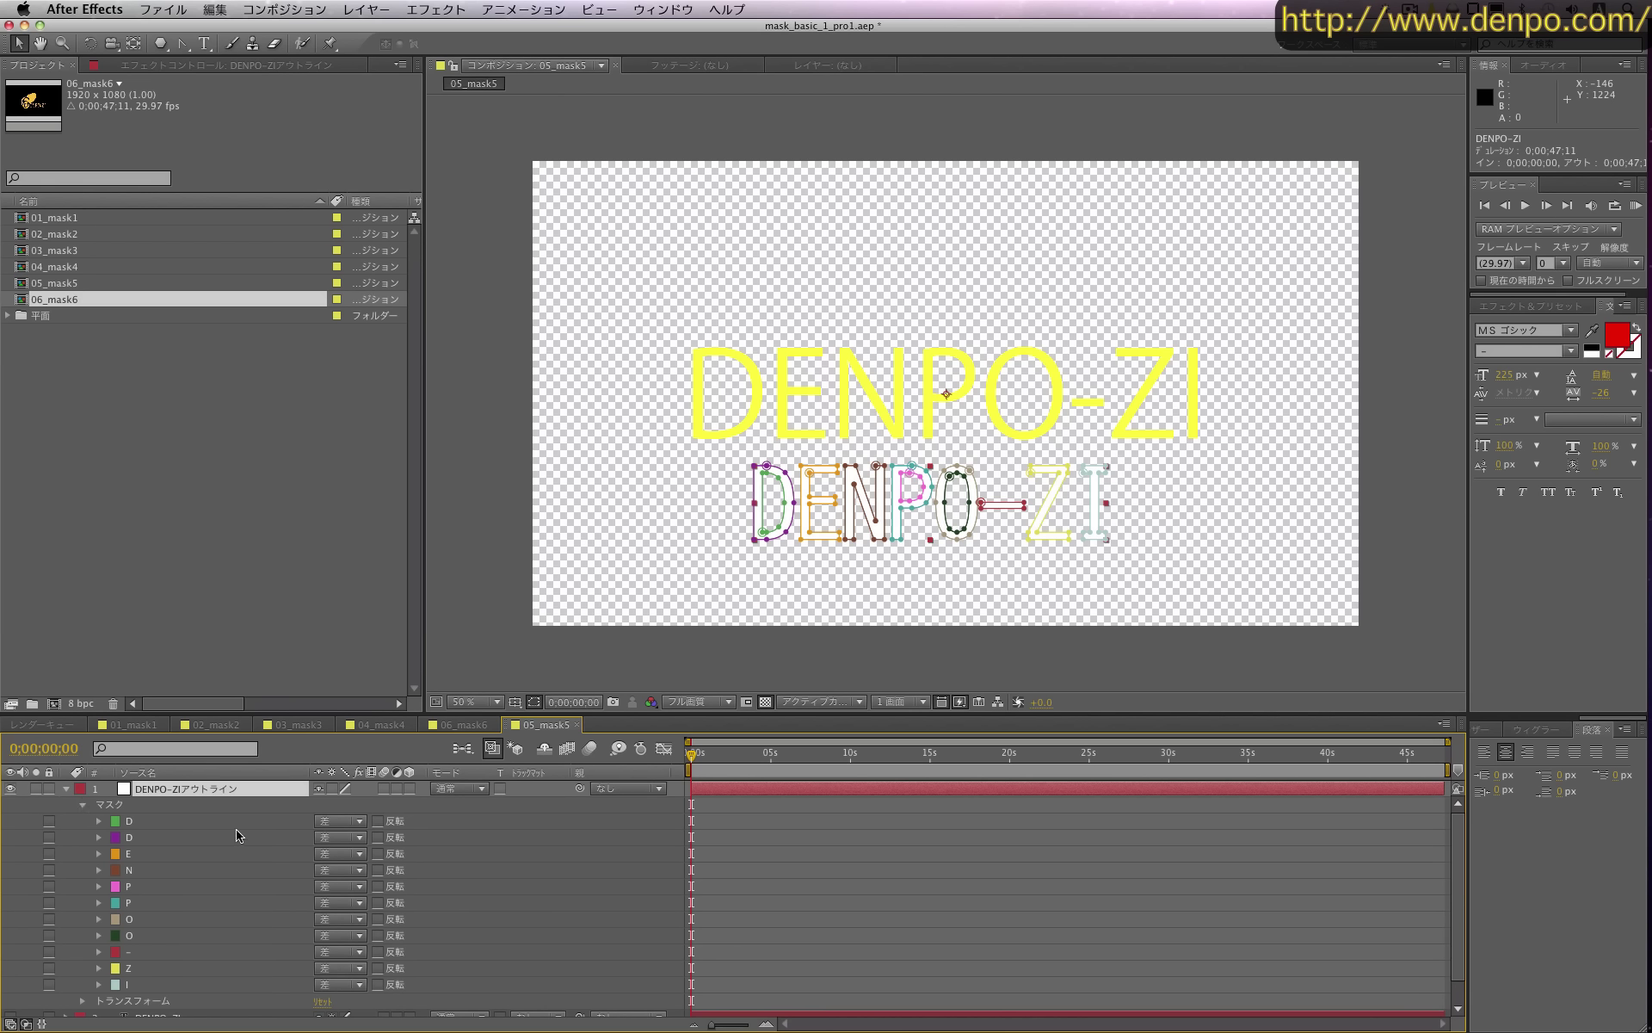